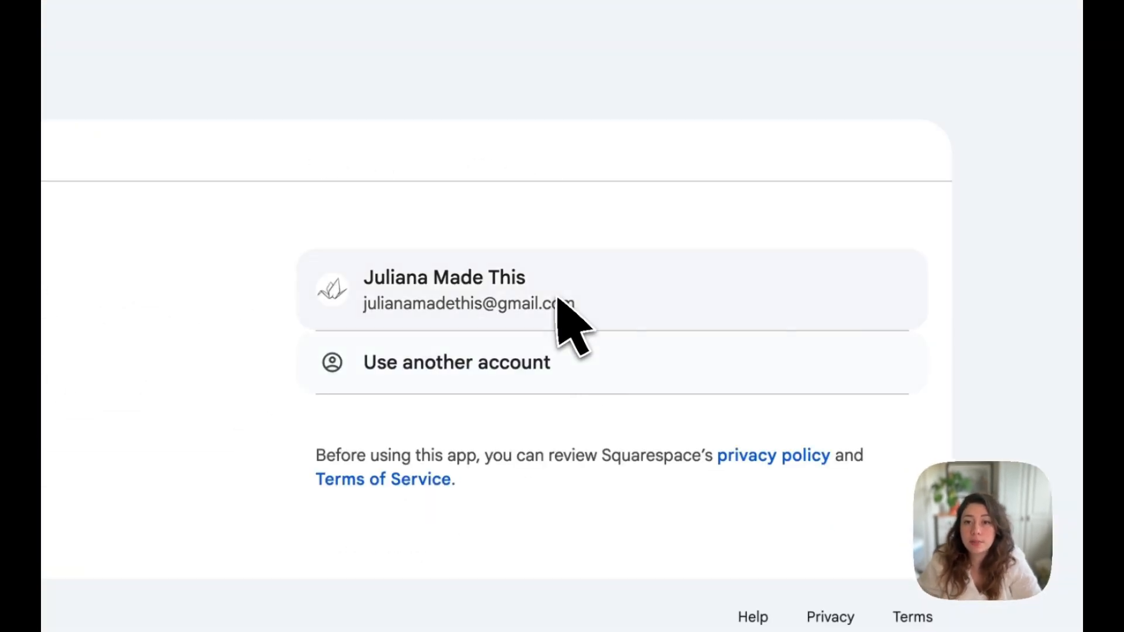
- Sign in with the listed Google account and open the yellow zest website's home page for editing
left_click(556, 297)
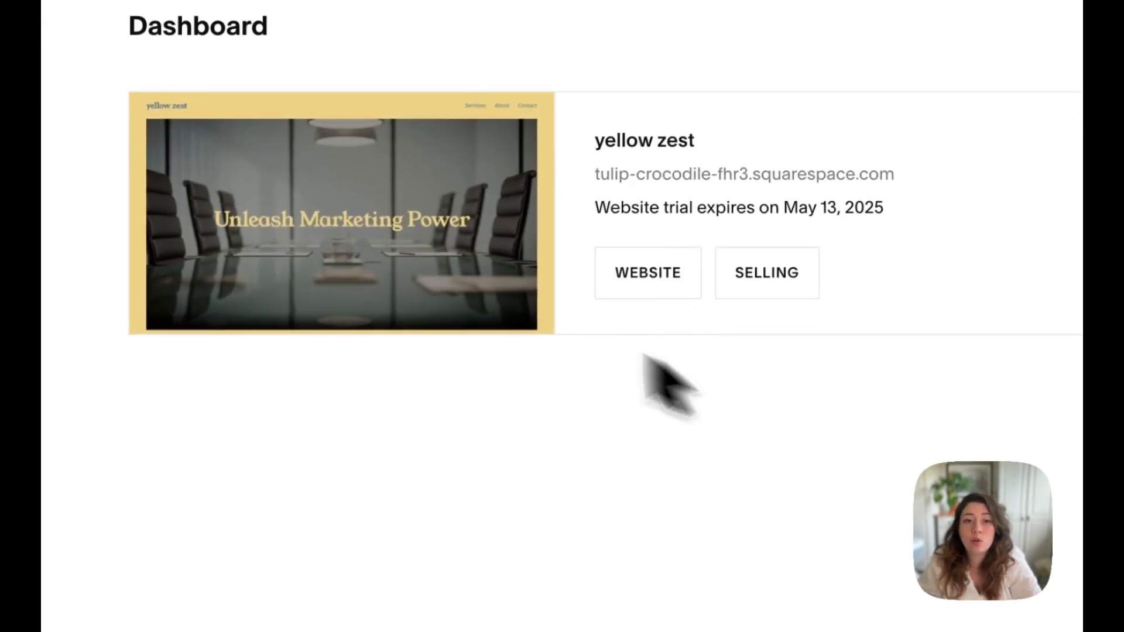
left_click(348, 228)
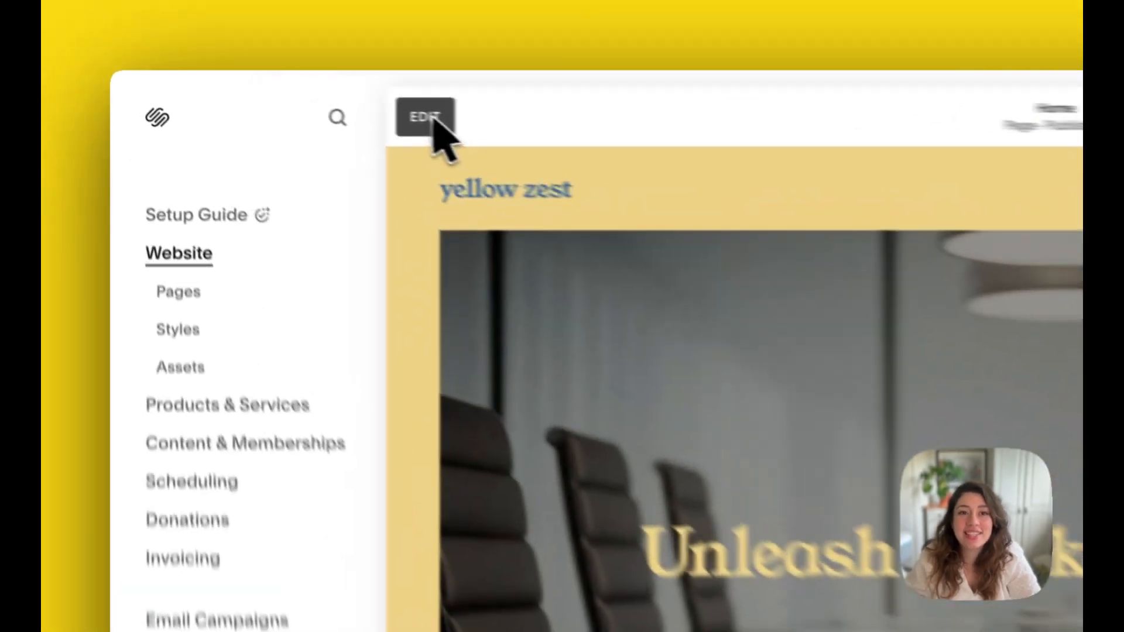
left_click(284, 96)
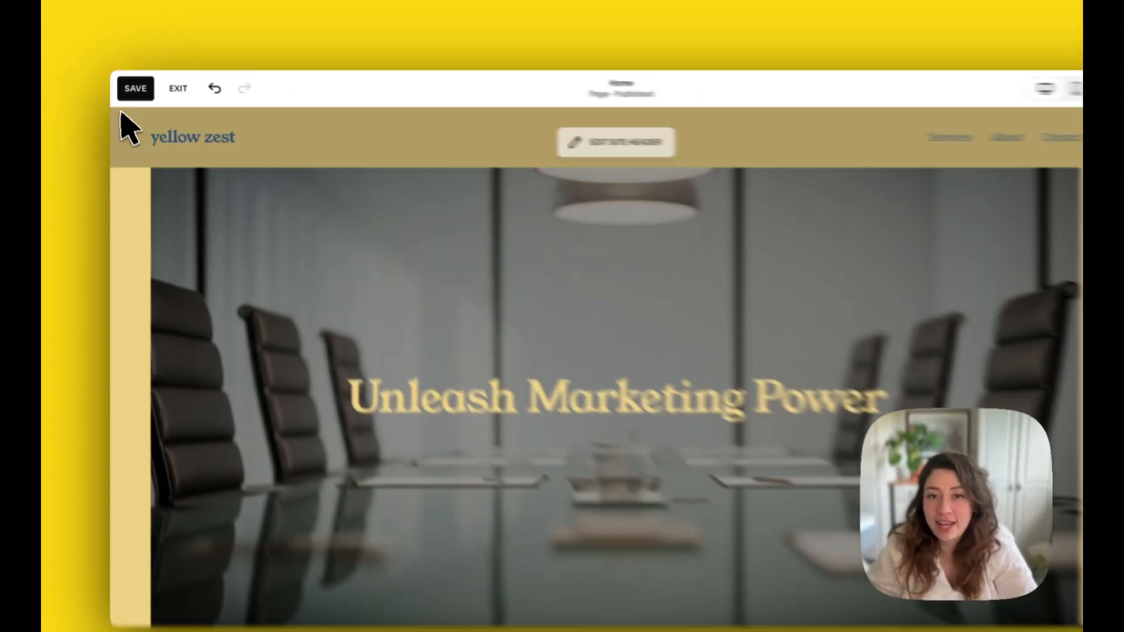
- Replace the home page's banner image with the uploaded file pexels-teona-swift-6913710.jpg from the WEBSITE IMAGES folder
scroll(529, 427, "down", 20)
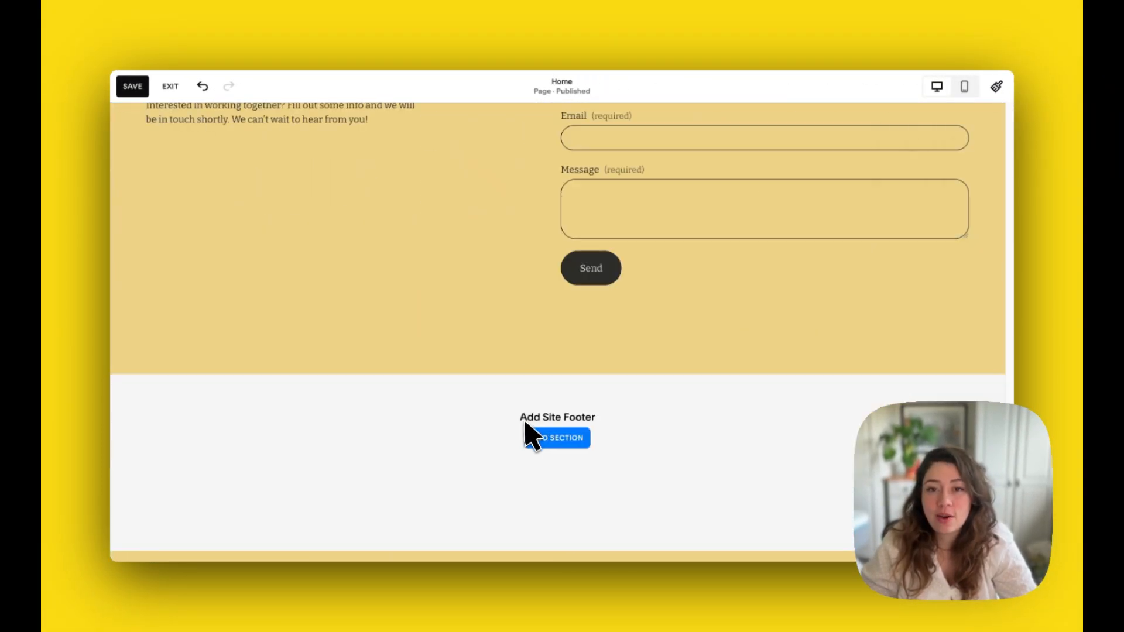
scroll(491, 480, "up", 20)
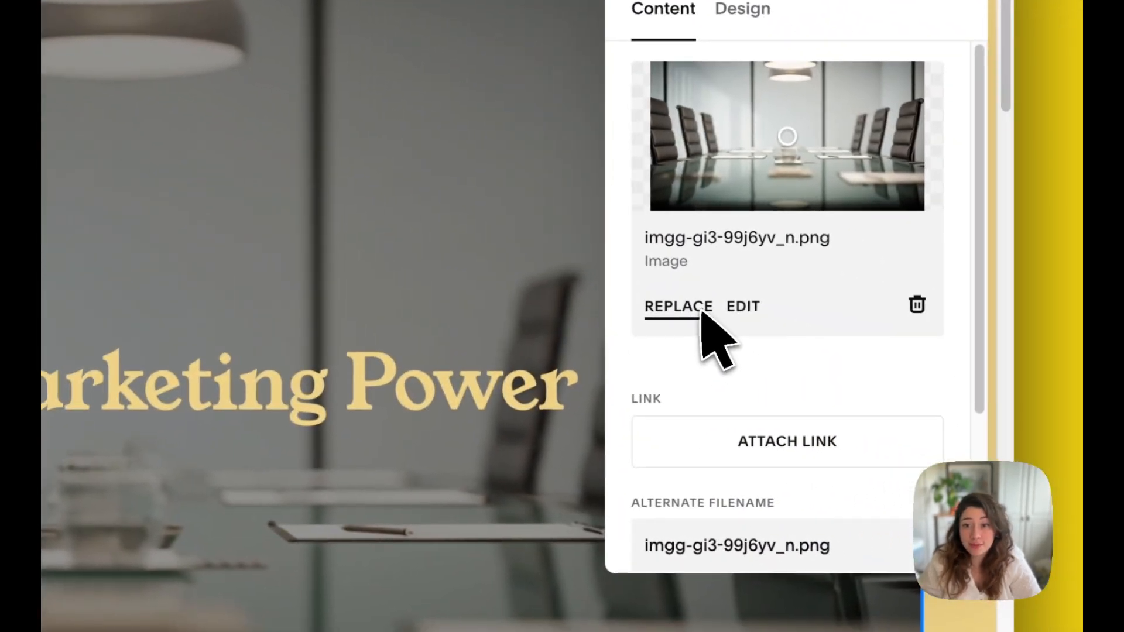
left_click(702, 312)
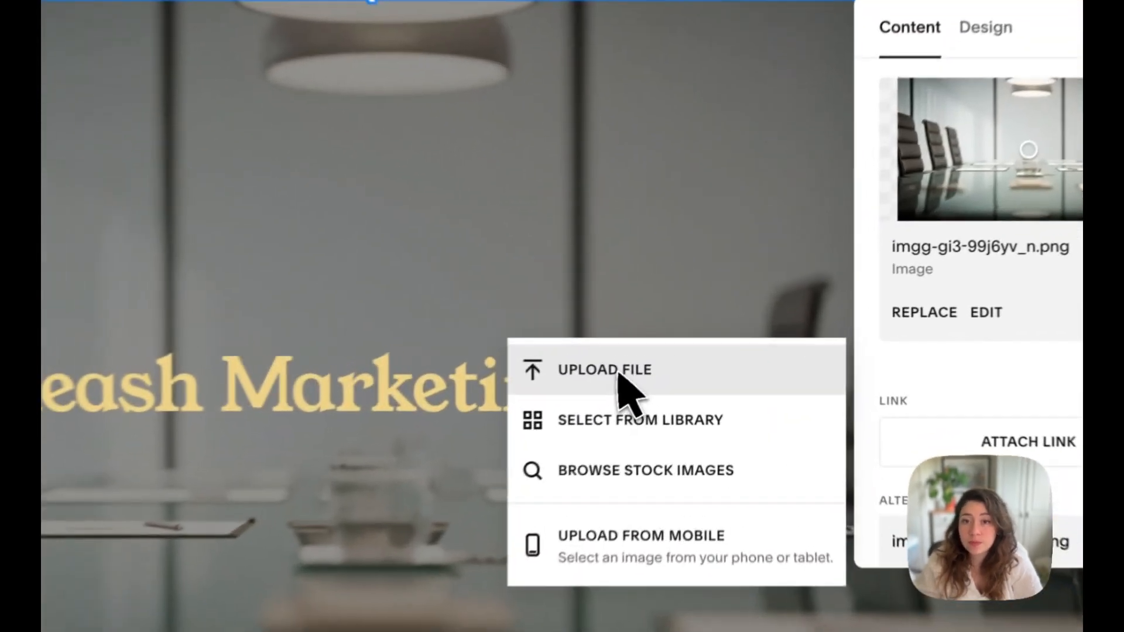
left_click(688, 355)
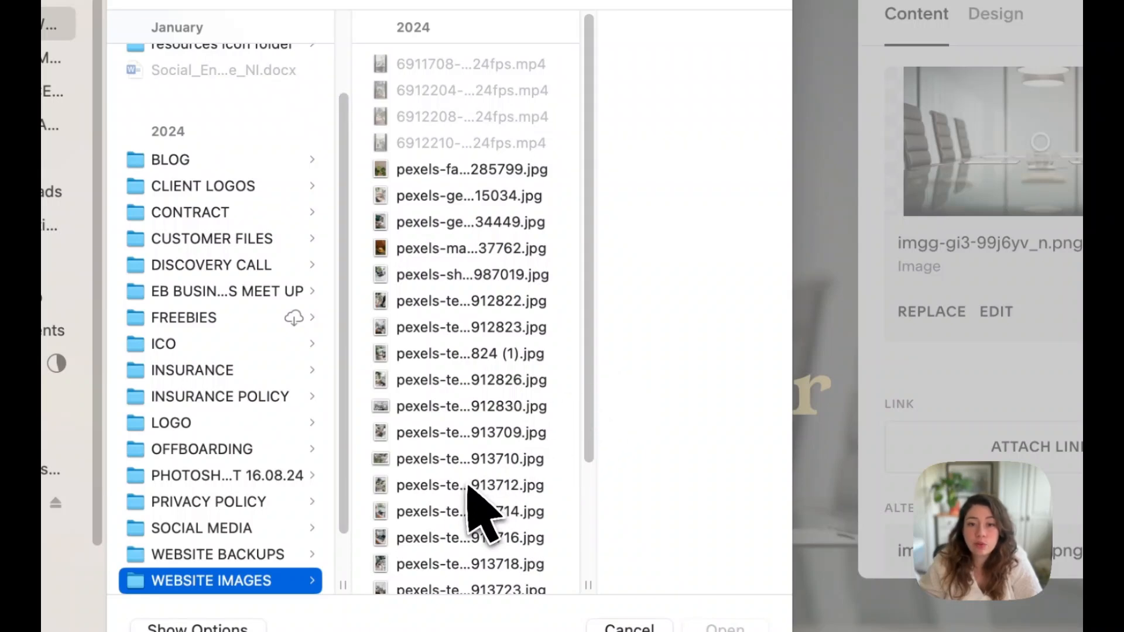
left_click(467, 459)
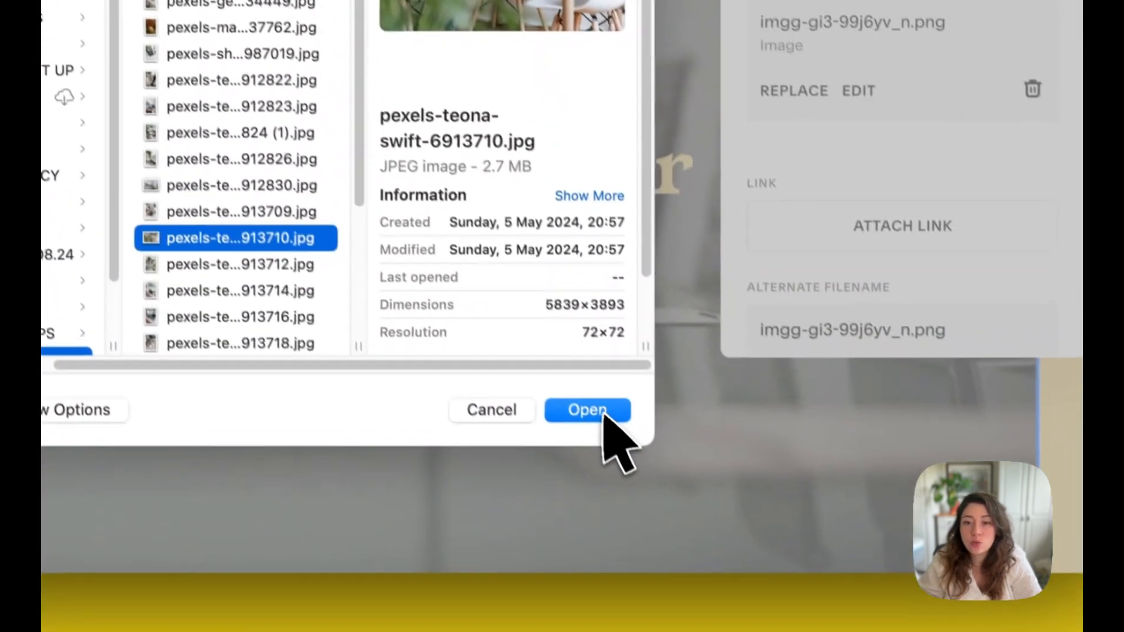
left_click(736, 627)
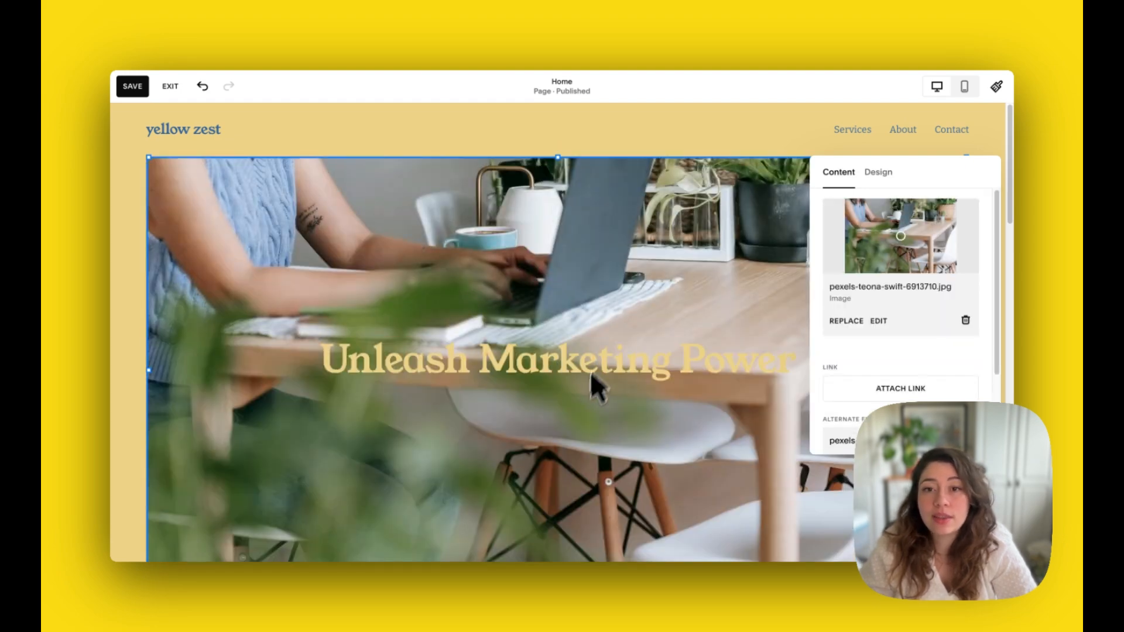
- Shrink the banner image from its upper-left corner and move it to another spot in the section
scroll(578, 427, "down", 3)
scroll(577, 427, "up", 3)
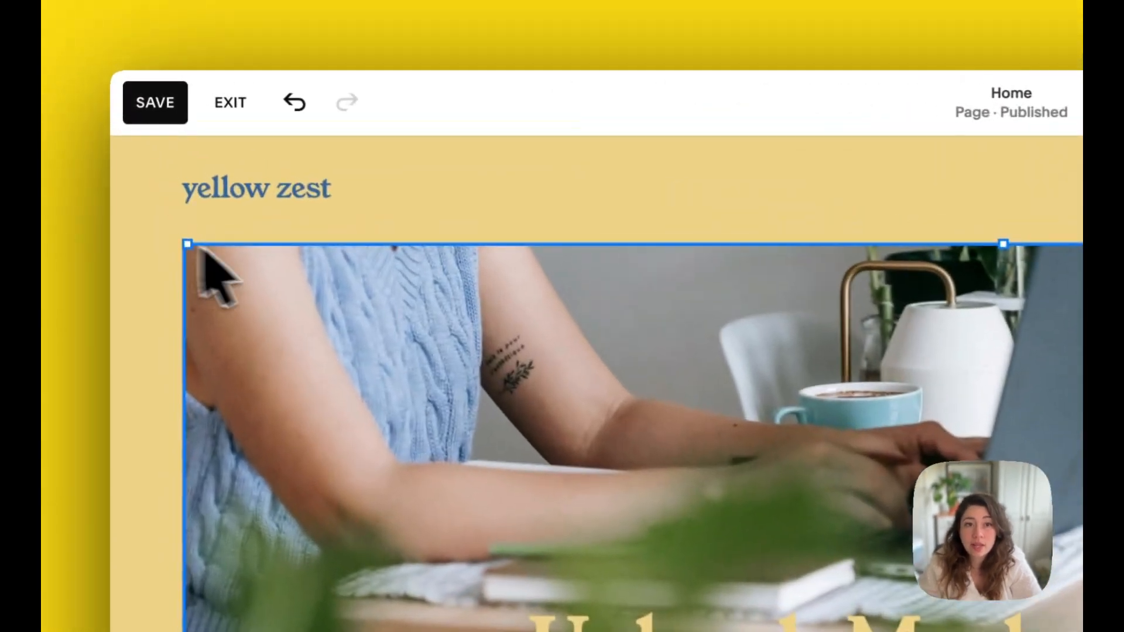
left_click_drag(149, 158, 558, 275)
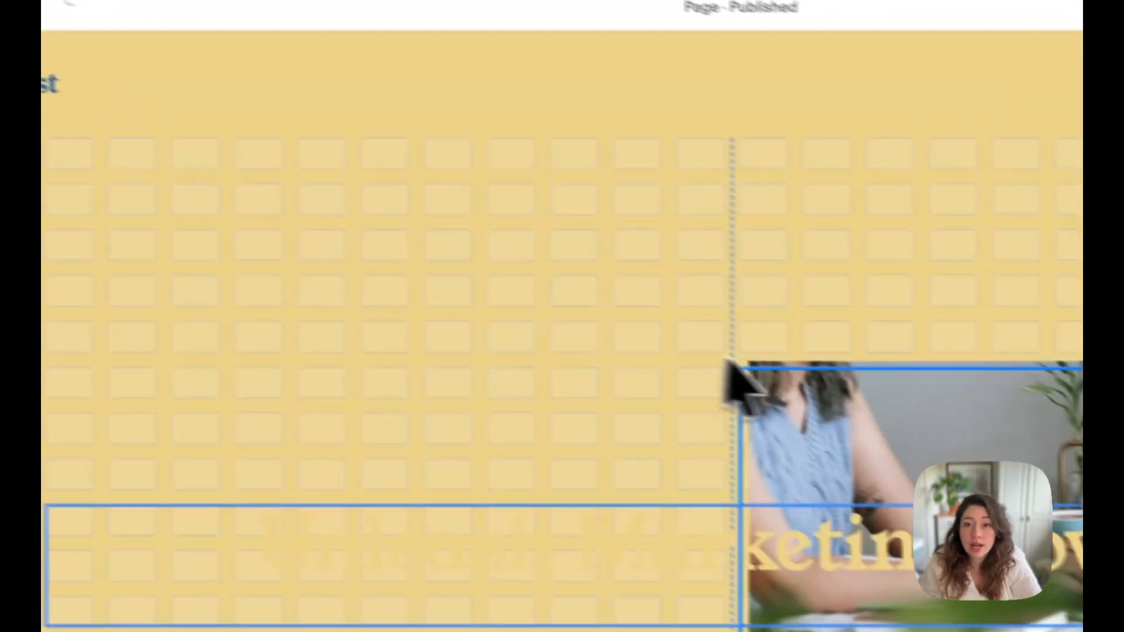
left_click_drag(726, 360, 885, 405)
left_click_drag(805, 486, 356, 228)
scroll(446, 208, "down", 4)
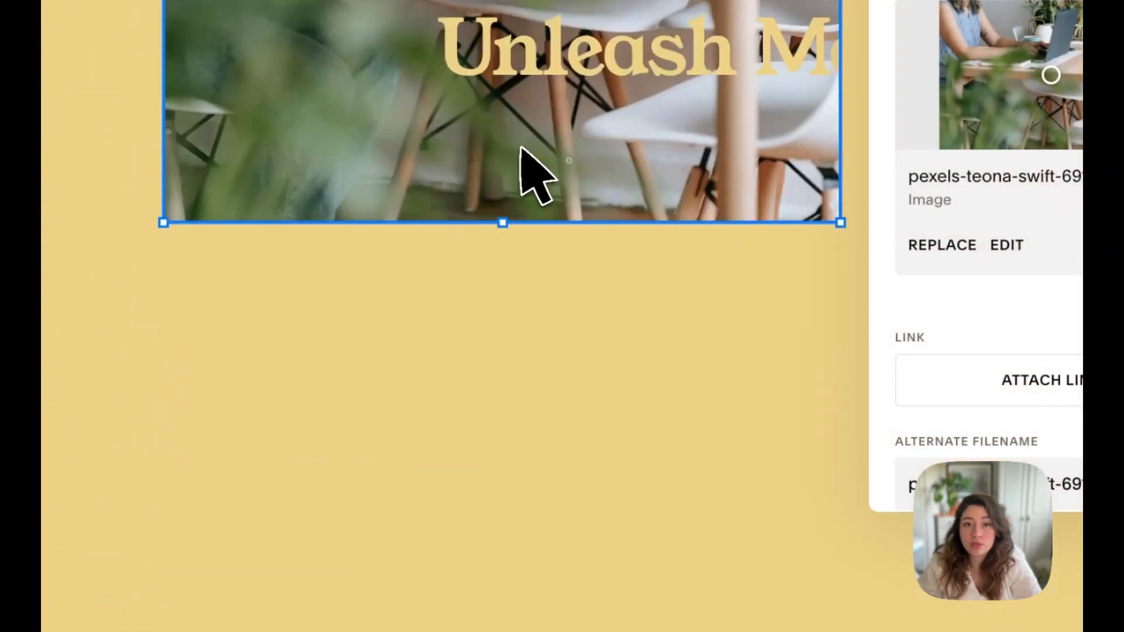
left_click_drag(521, 147, 419, 244)
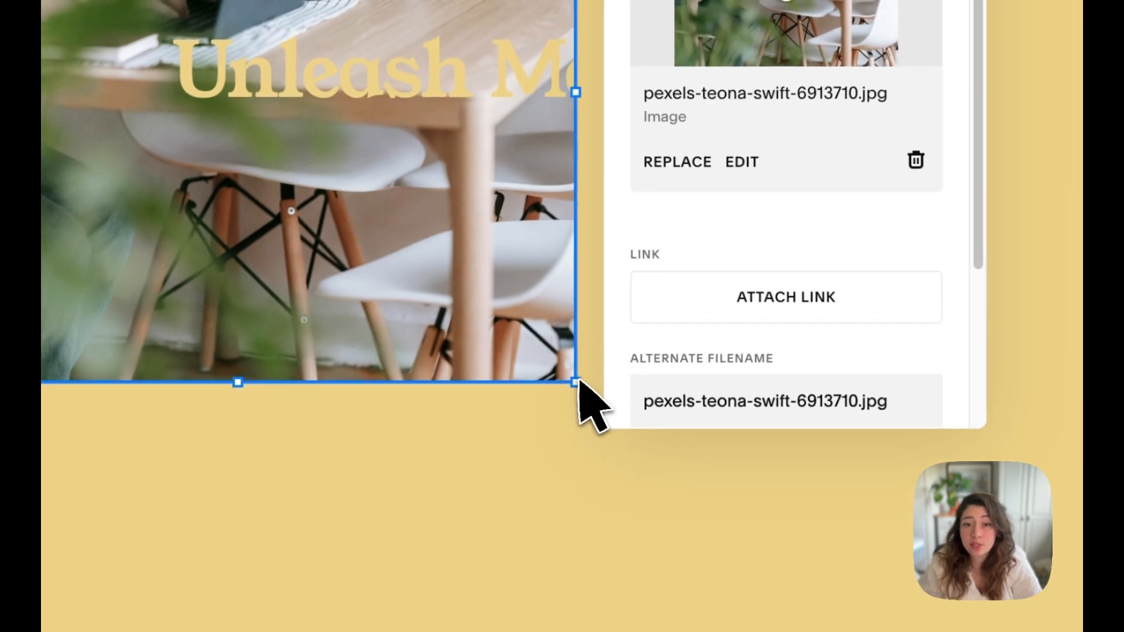
- Enlarge the banner image from its corners and centre it horizontally behind the Unleash Marketing Power heading
left_click_drag(576, 382, 906, 398)
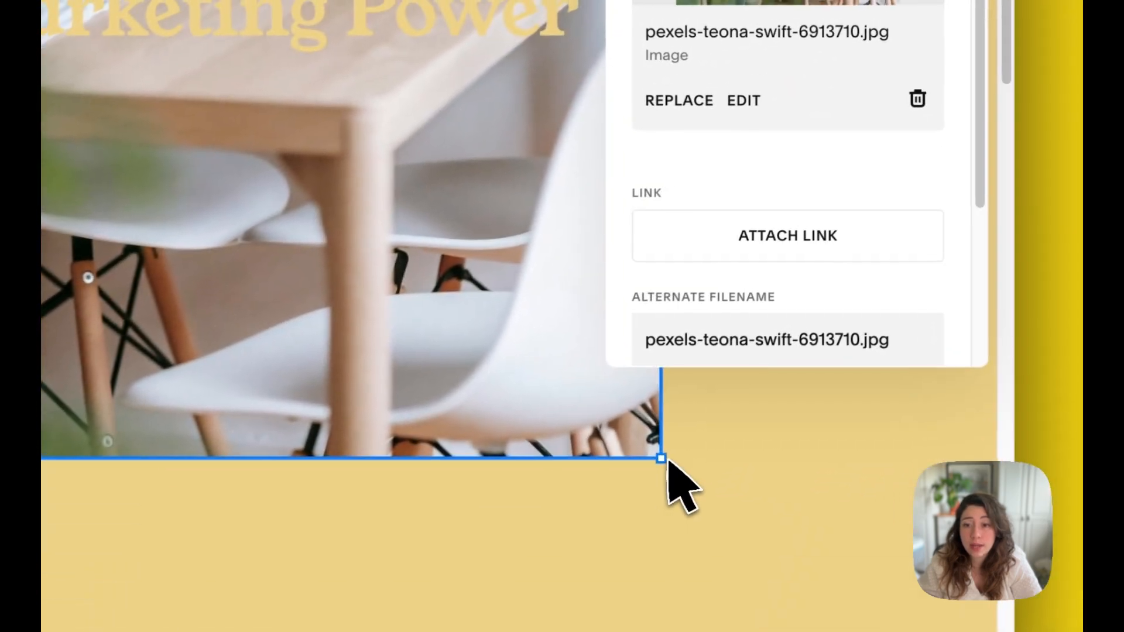
left_click_drag(662, 458, 902, 492)
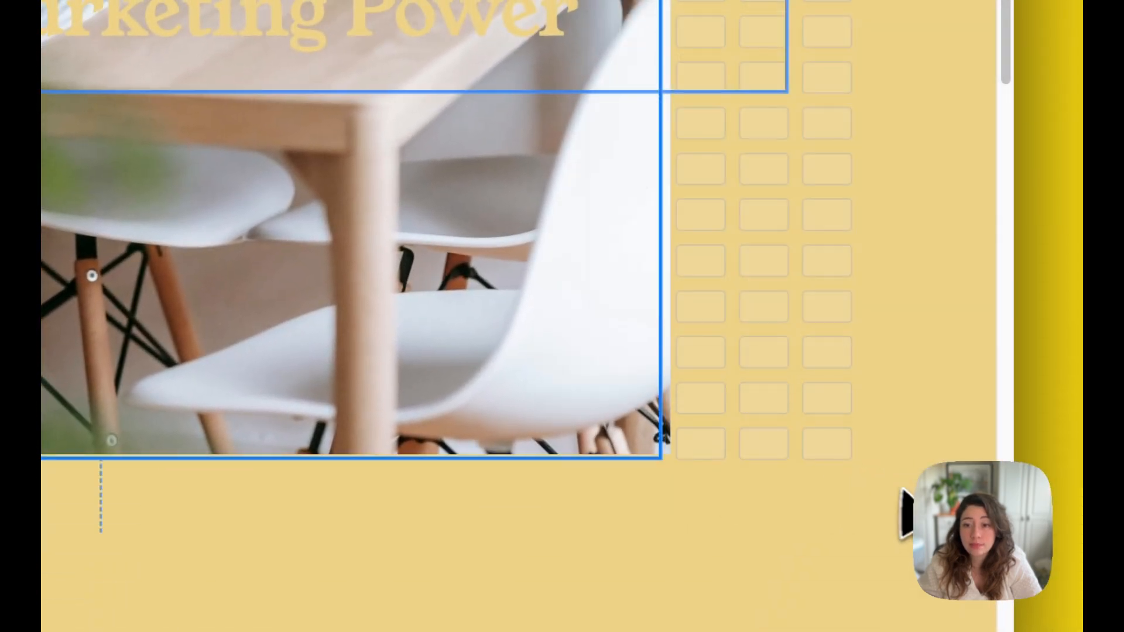
left_click_drag(813, 328, 813, 328)
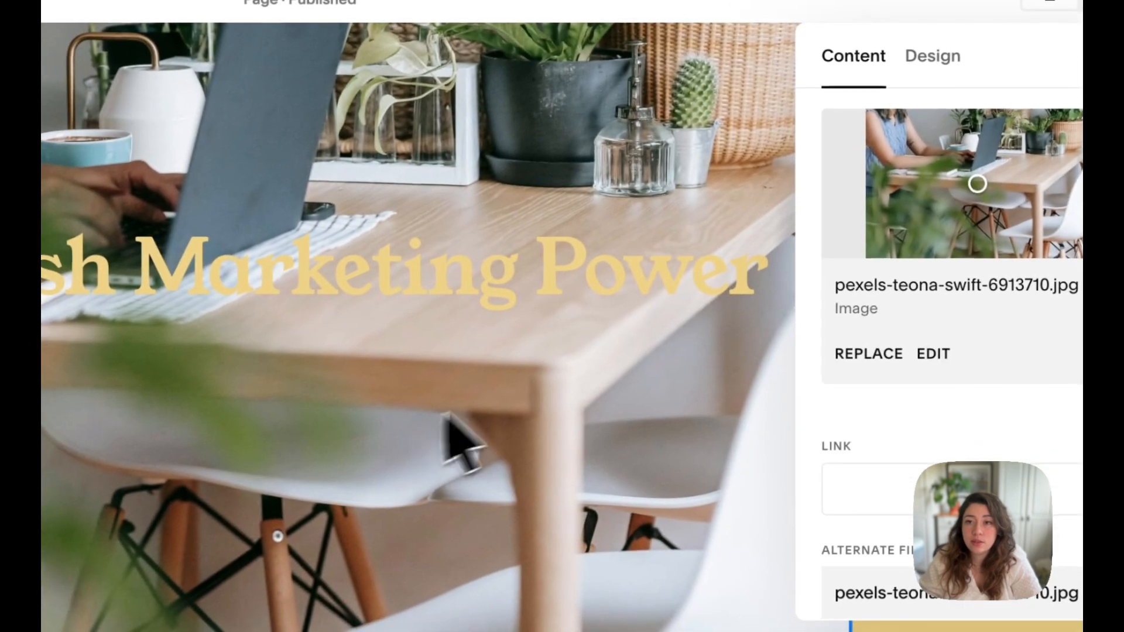
scroll(406, 468, "up", 4)
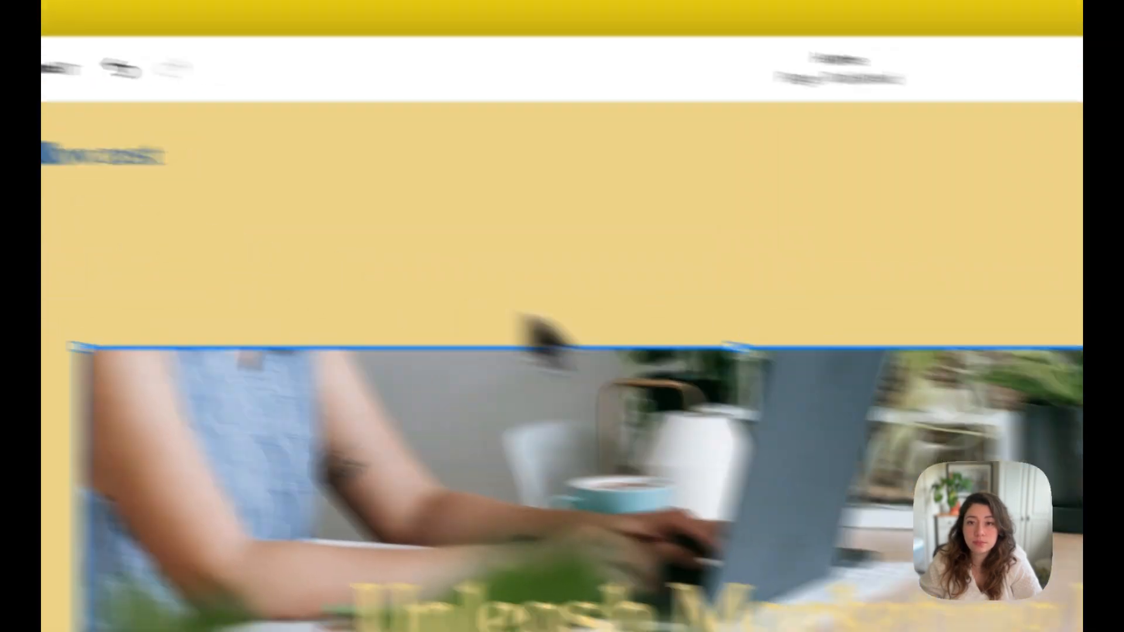
left_click(696, 270)
left_click(637, 261)
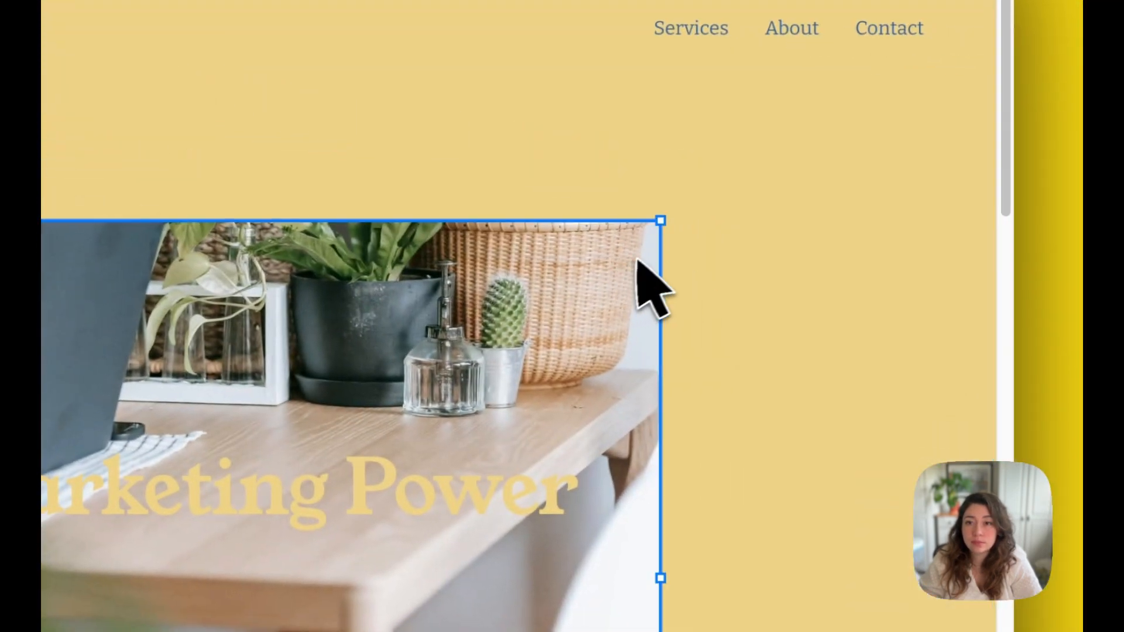
left_click_drag(666, 220, 854, 266)
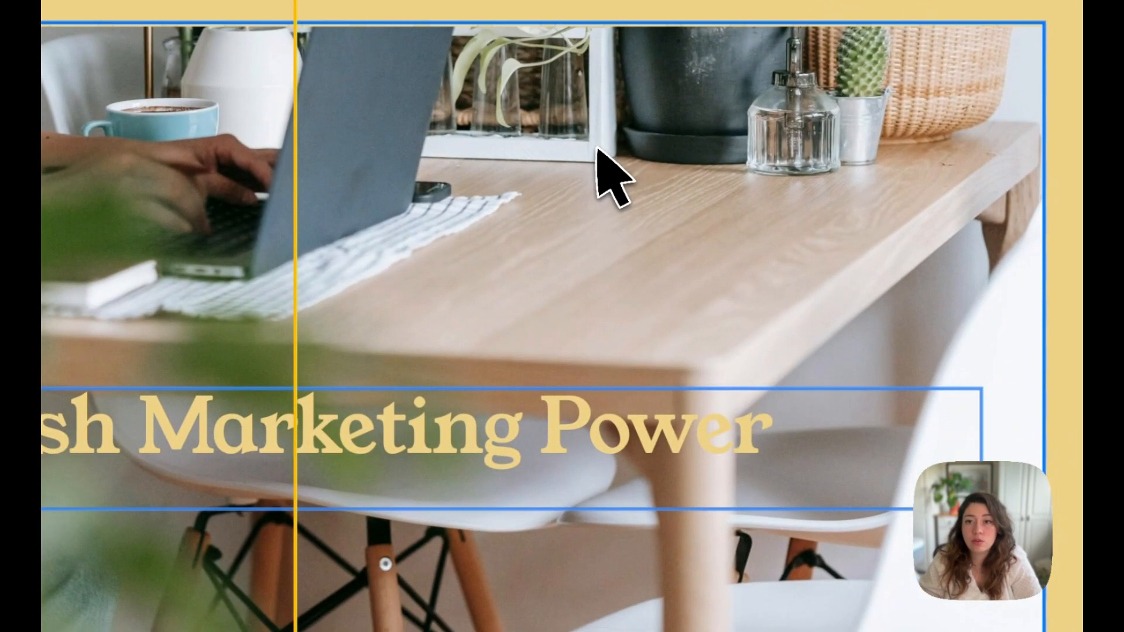
left_click_drag(596, 148, 596, 147)
left_click_drag(398, 416, 430, 517)
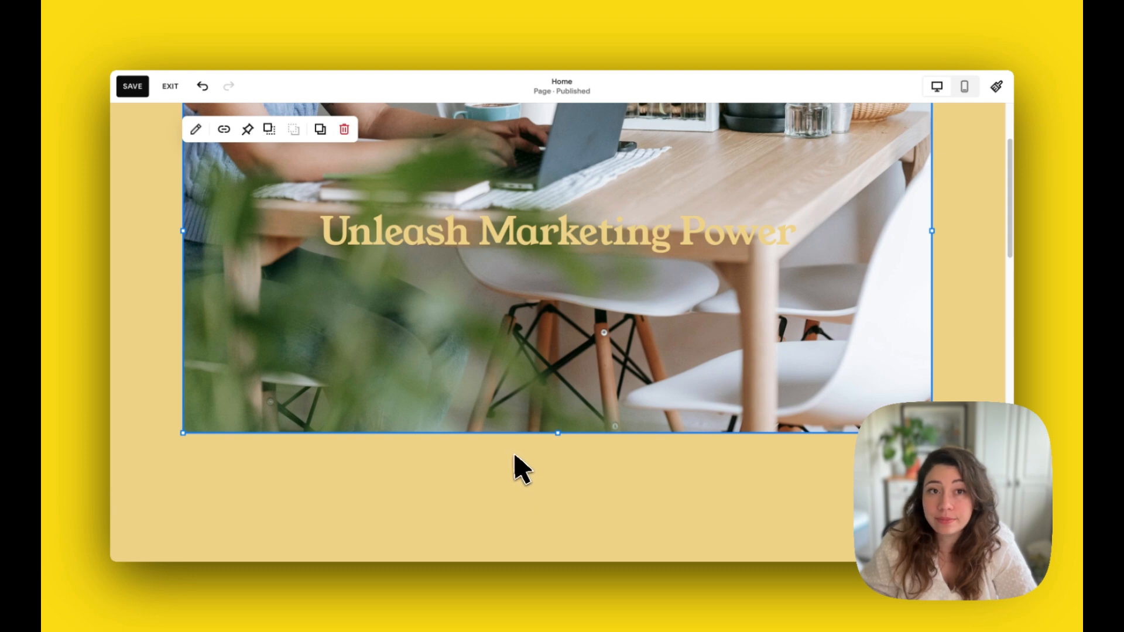
- Add an image block to the banner section and place it below the banner image, aligned with its left edge
left_click(514, 455)
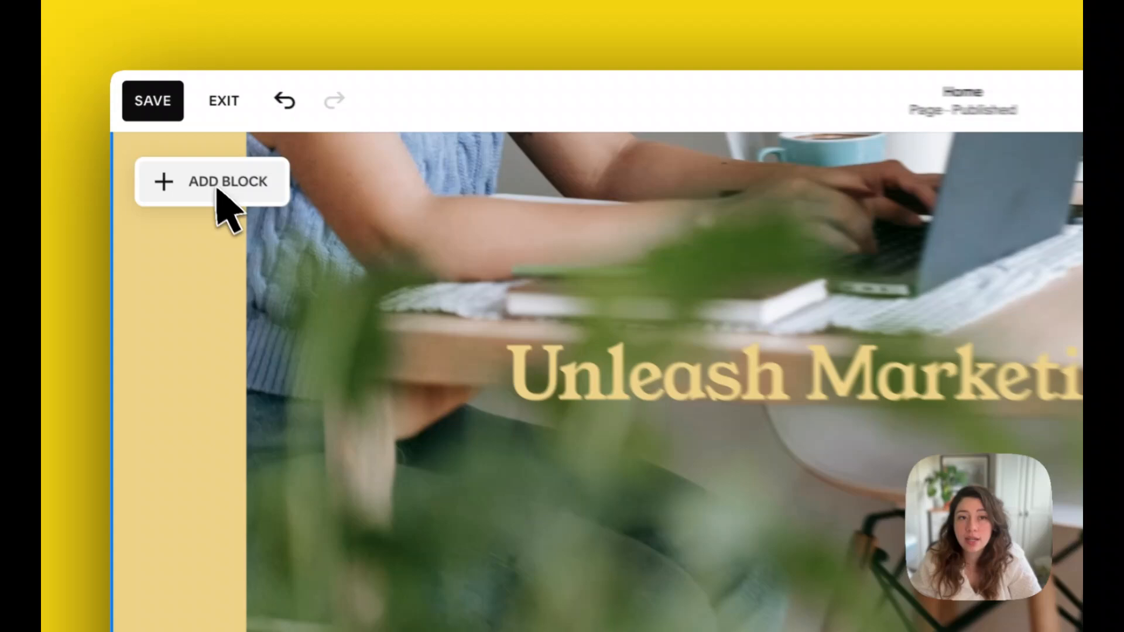
left_click(168, 134)
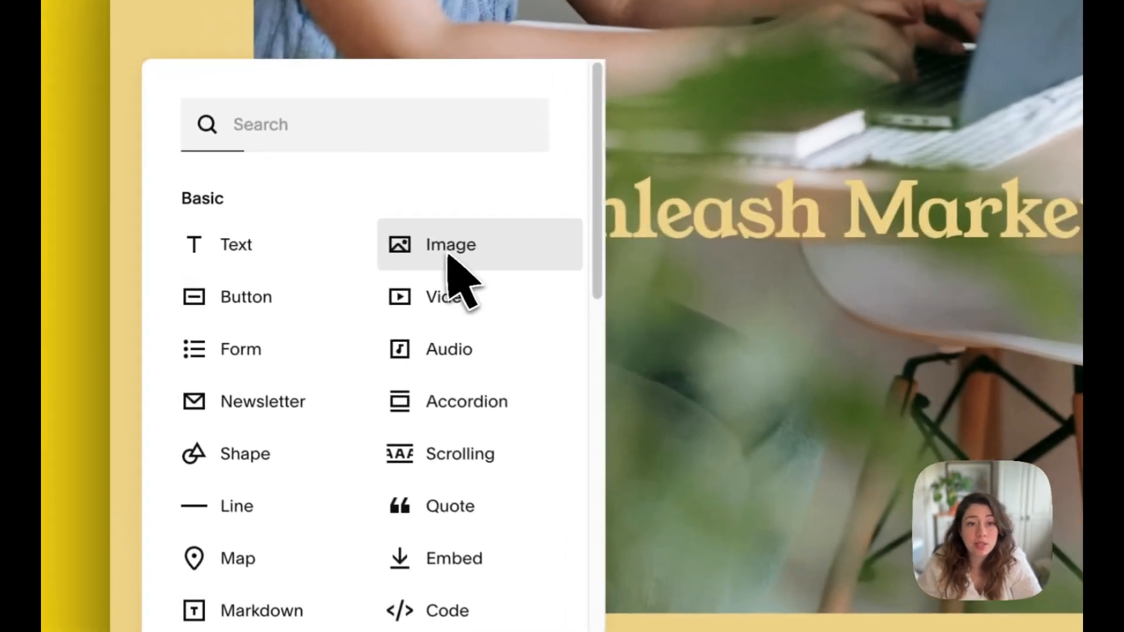
left_click(281, 248)
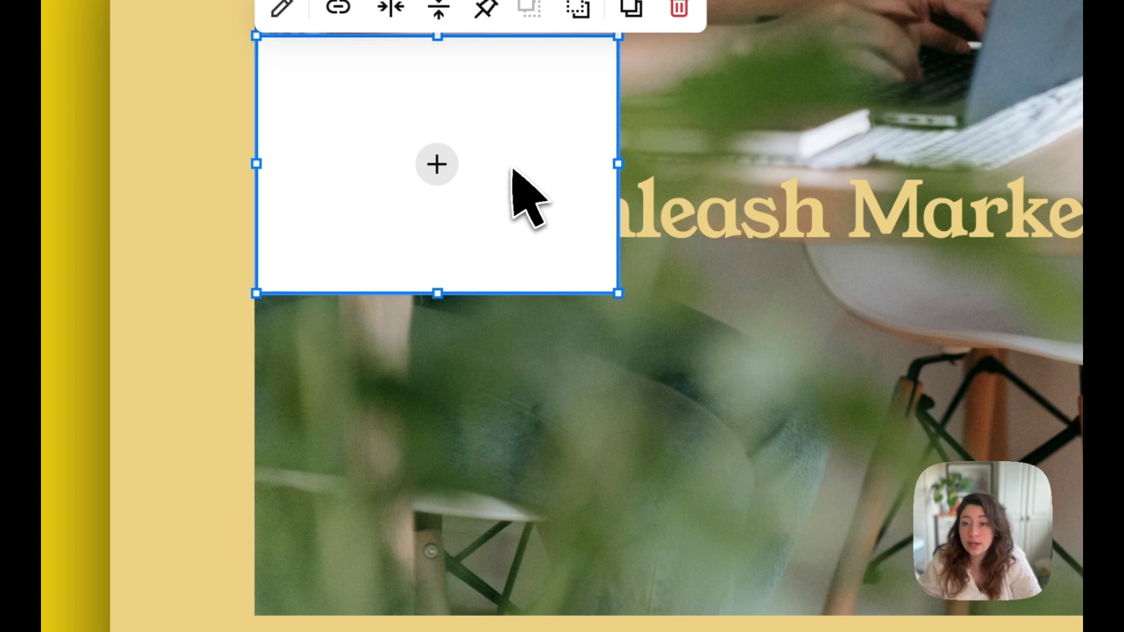
left_click_drag(518, 168, 484, 486)
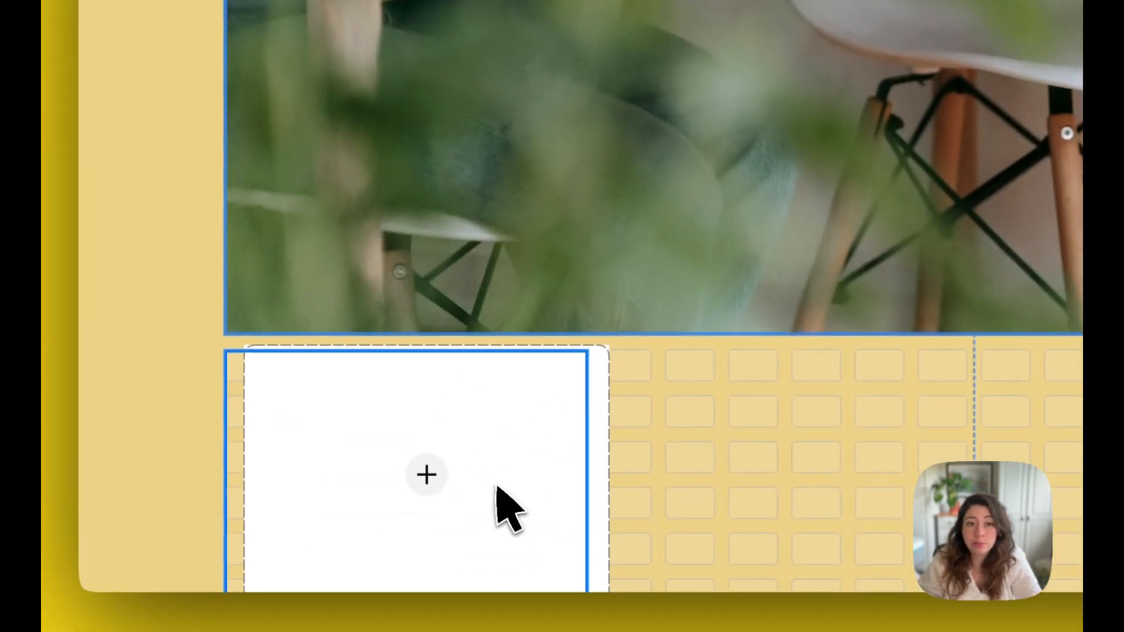
scroll(532, 426, "down", 5)
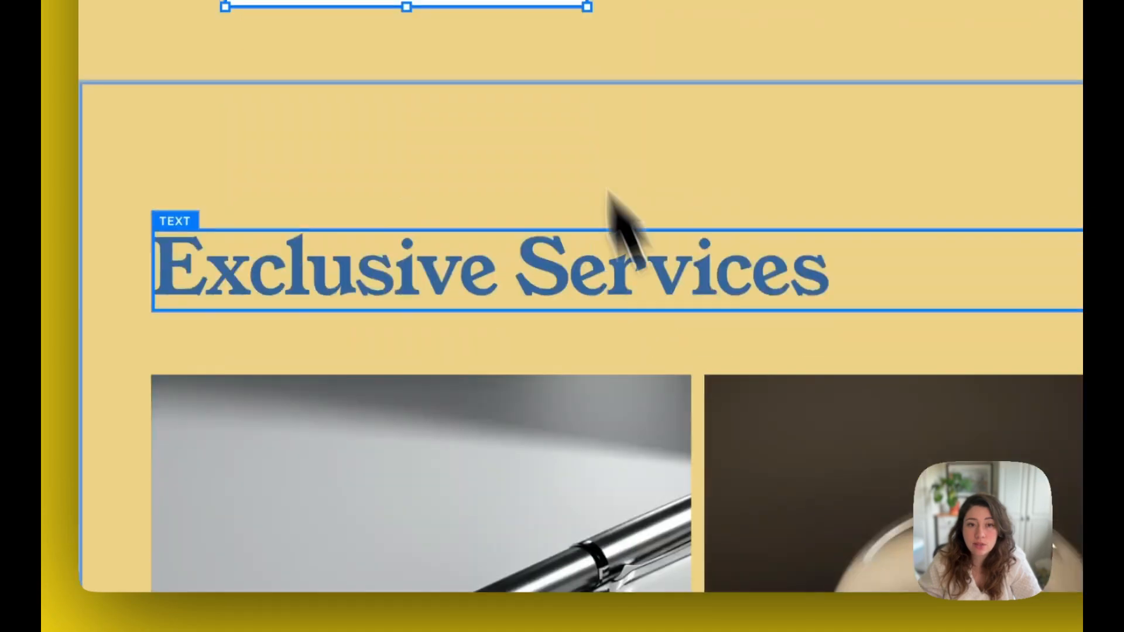
left_click_drag(357, 169, 487, 346)
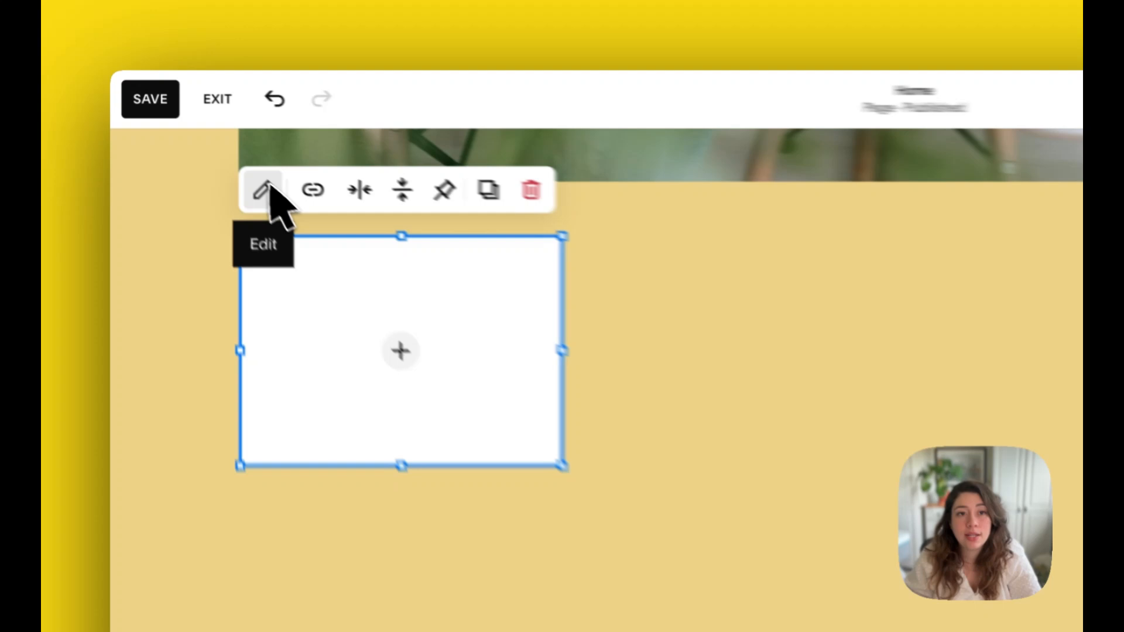
- Upload pexels-teona-swift-6912822.jpg from the WEBSITE IMAGES folder into the new image block
left_click(196, 138)
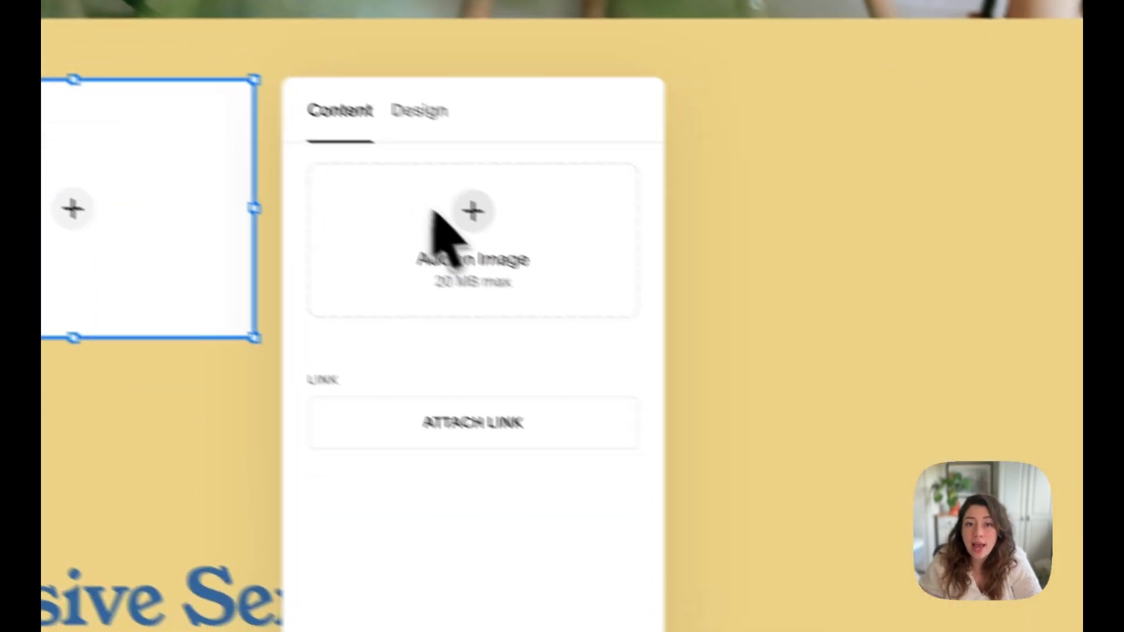
left_click(438, 211)
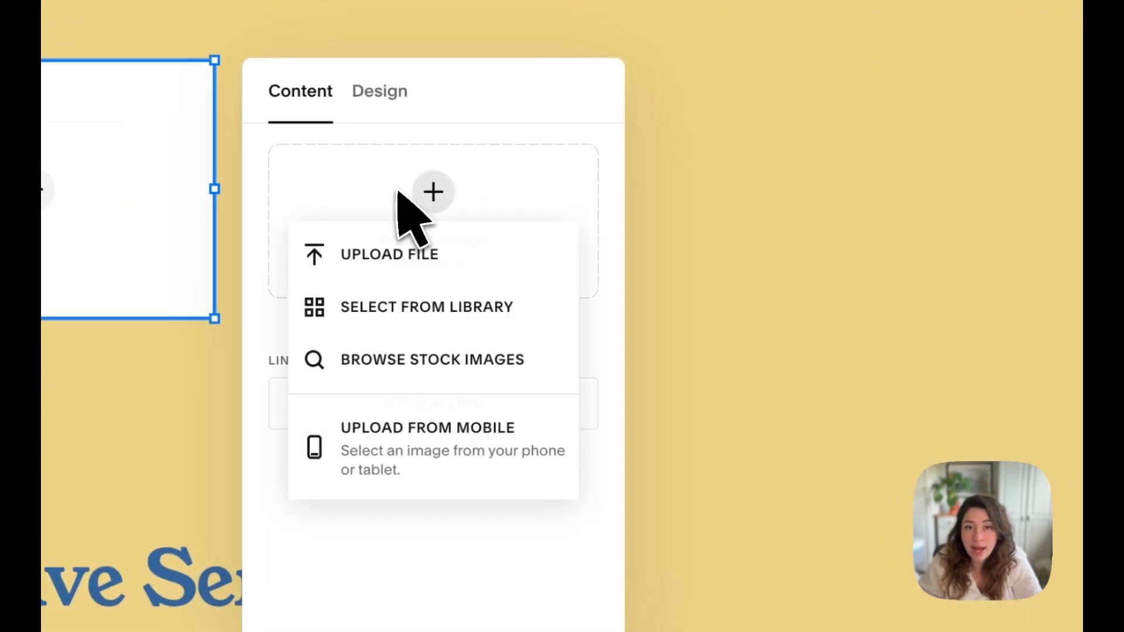
left_click(393, 255)
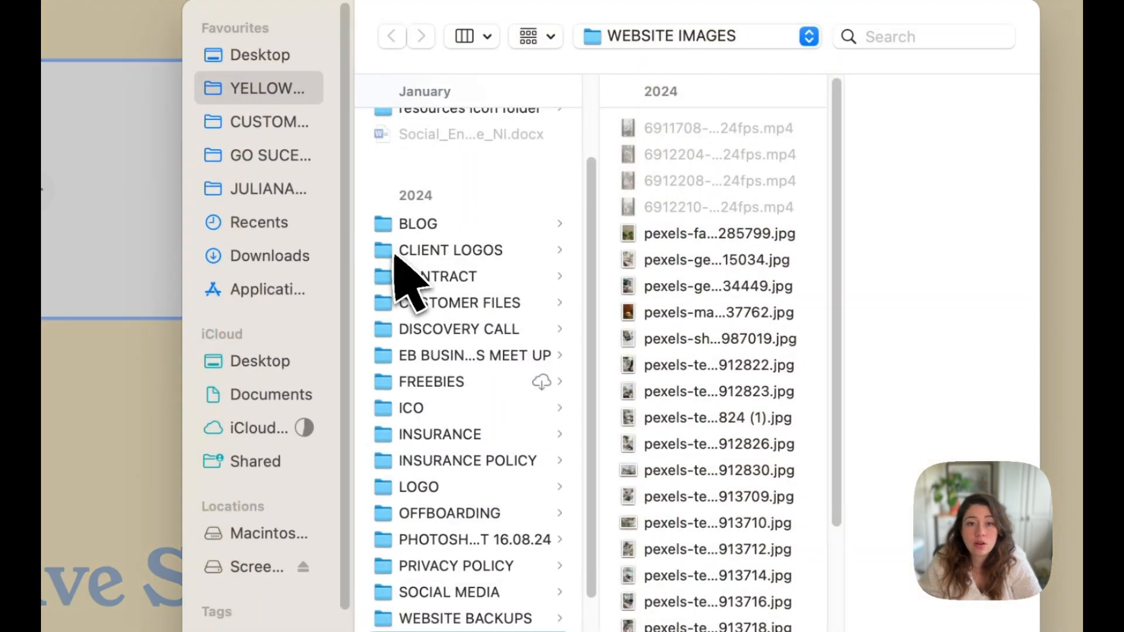
left_click(668, 374)
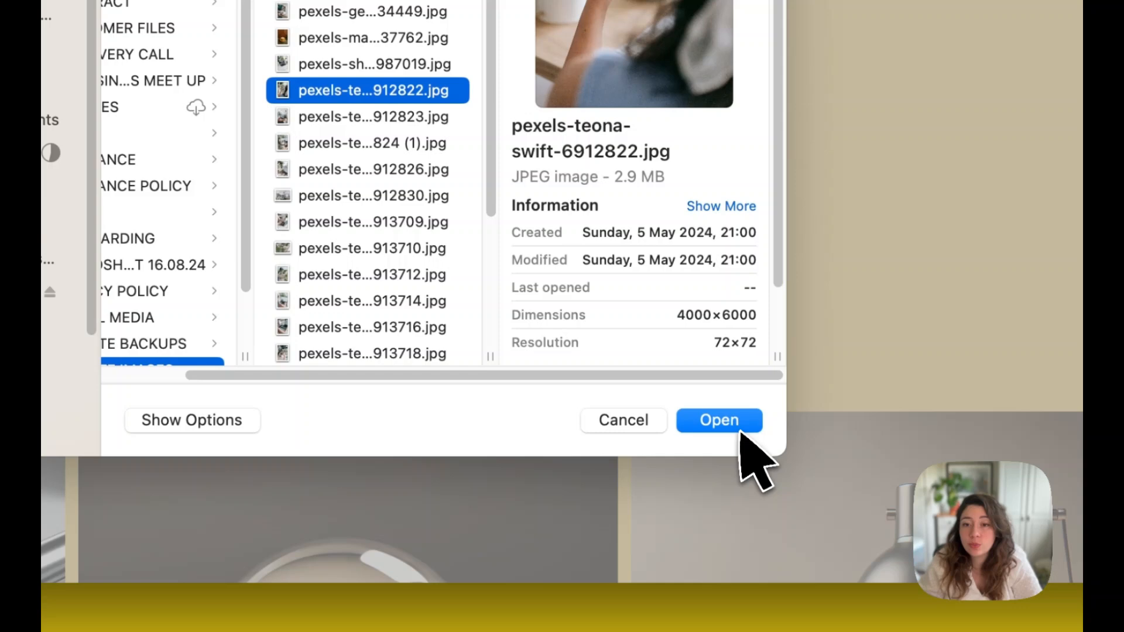
left_click(733, 421)
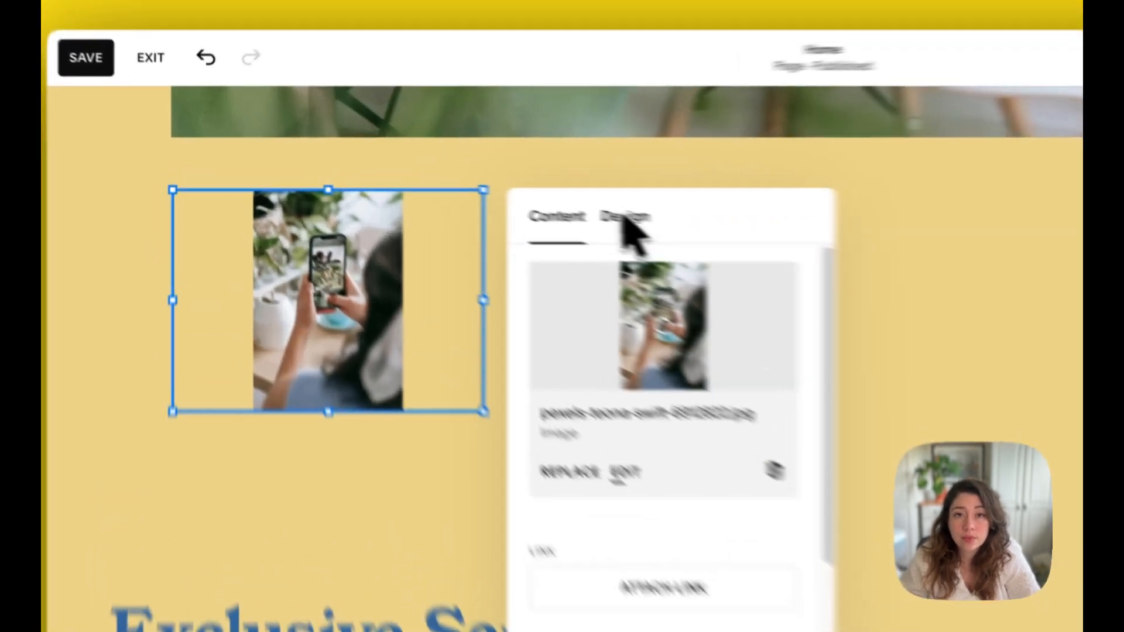
- Set the new image's display mode to Fill after comparing it with Fit, and open the image's content settings
left_click(447, 180)
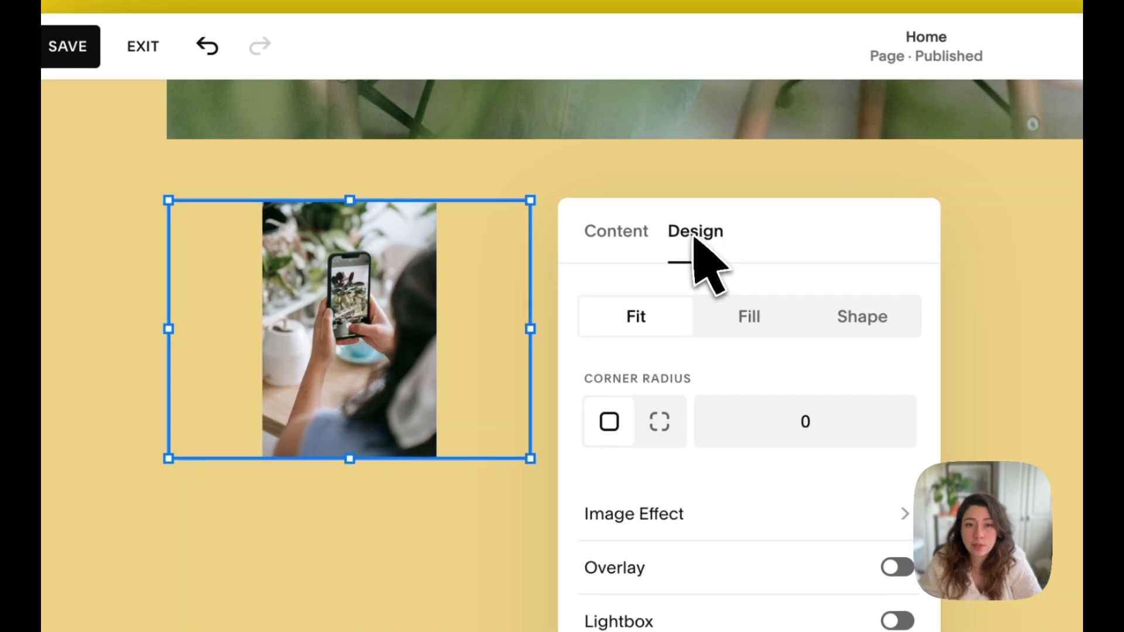
left_click(748, 319)
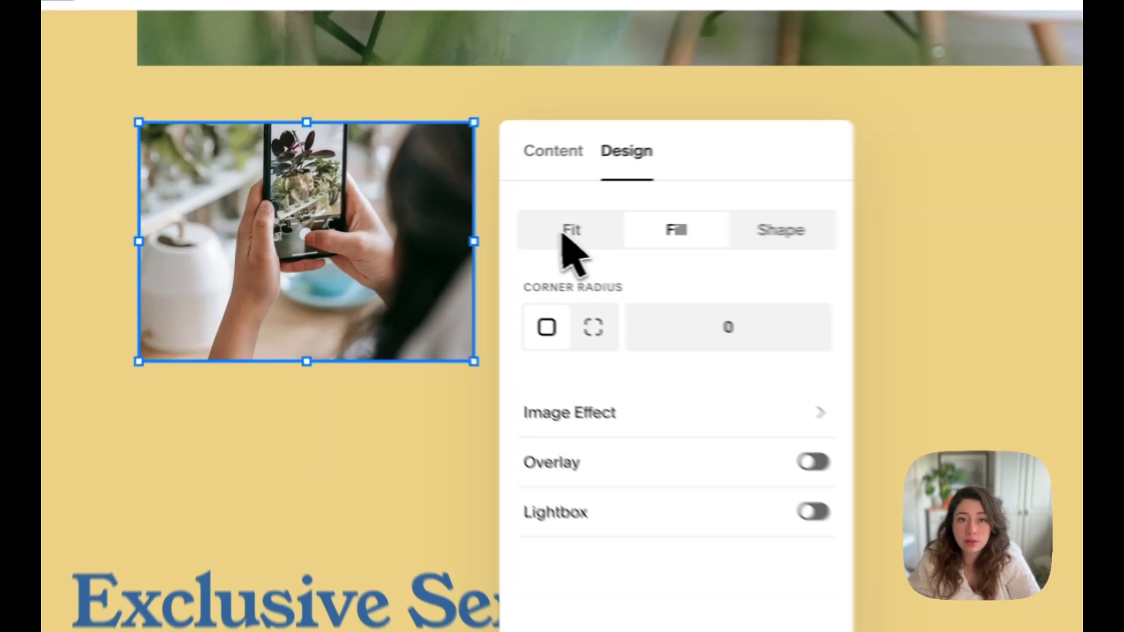
left_click(417, 221)
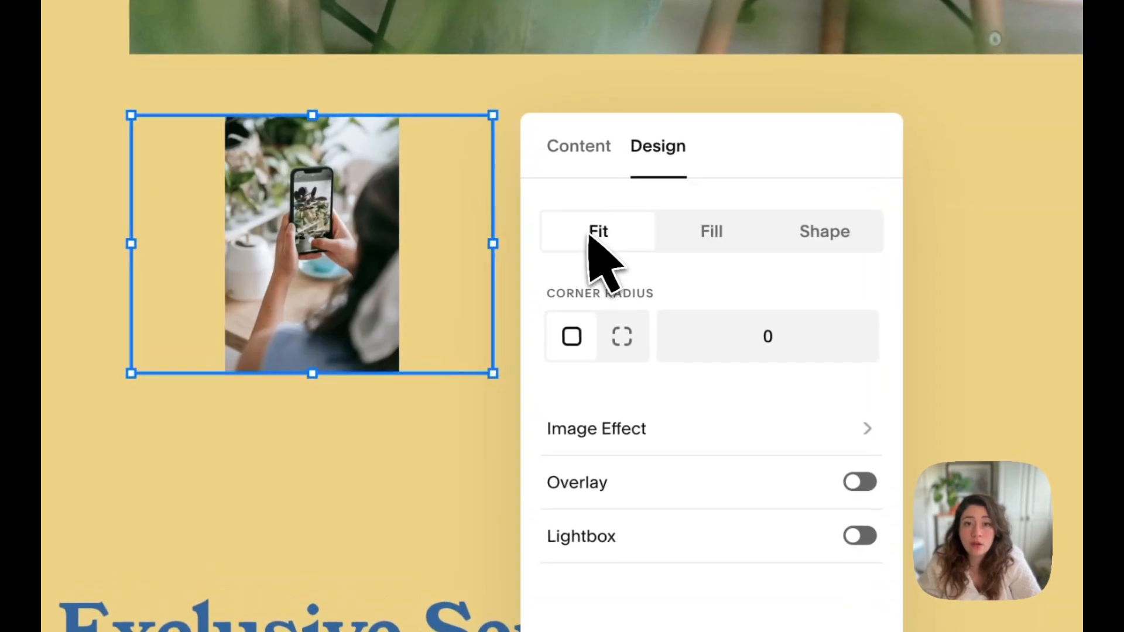
left_click(729, 234)
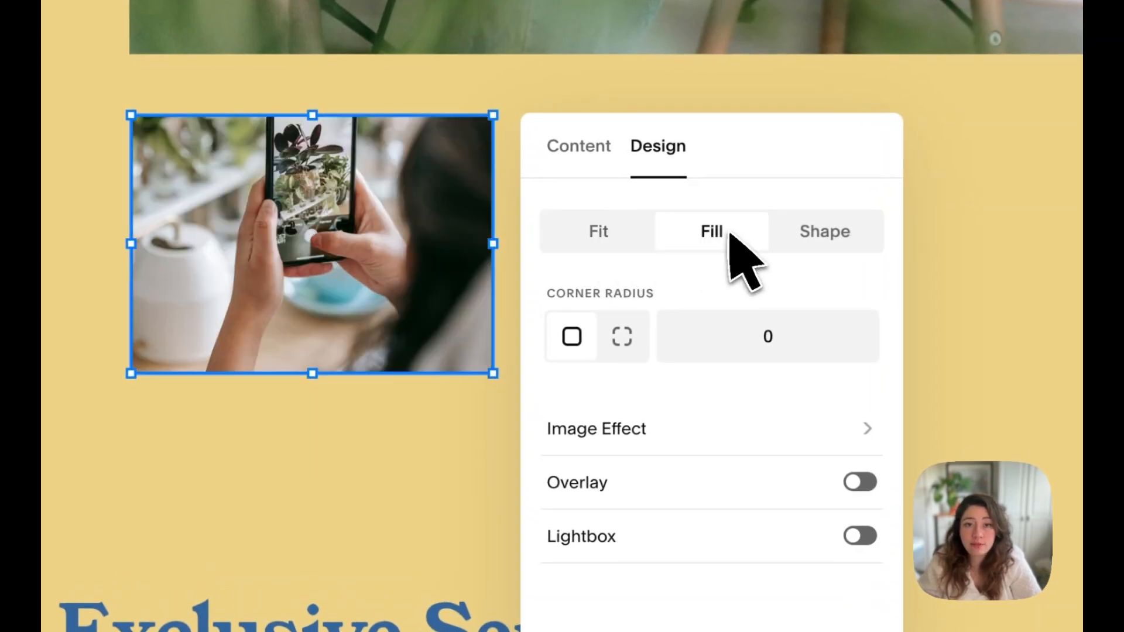
left_click(594, 151)
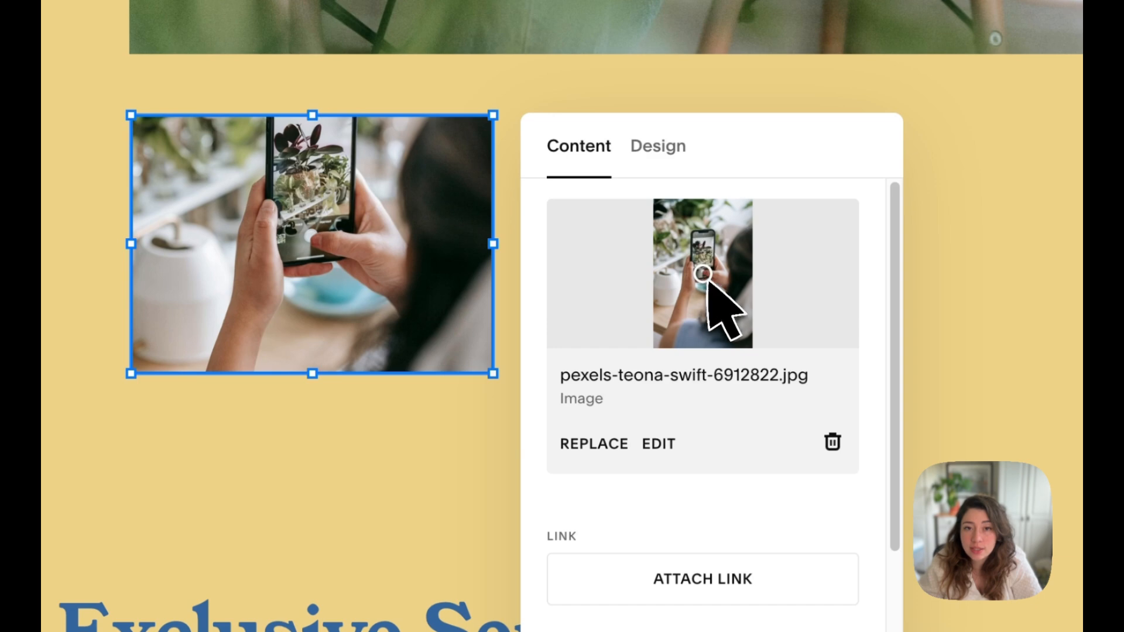
- Shift the plant-photo image's focal point up onto the phone, and enlarge the image block from its lower corner
left_click(706, 241)
left_click(705, 276)
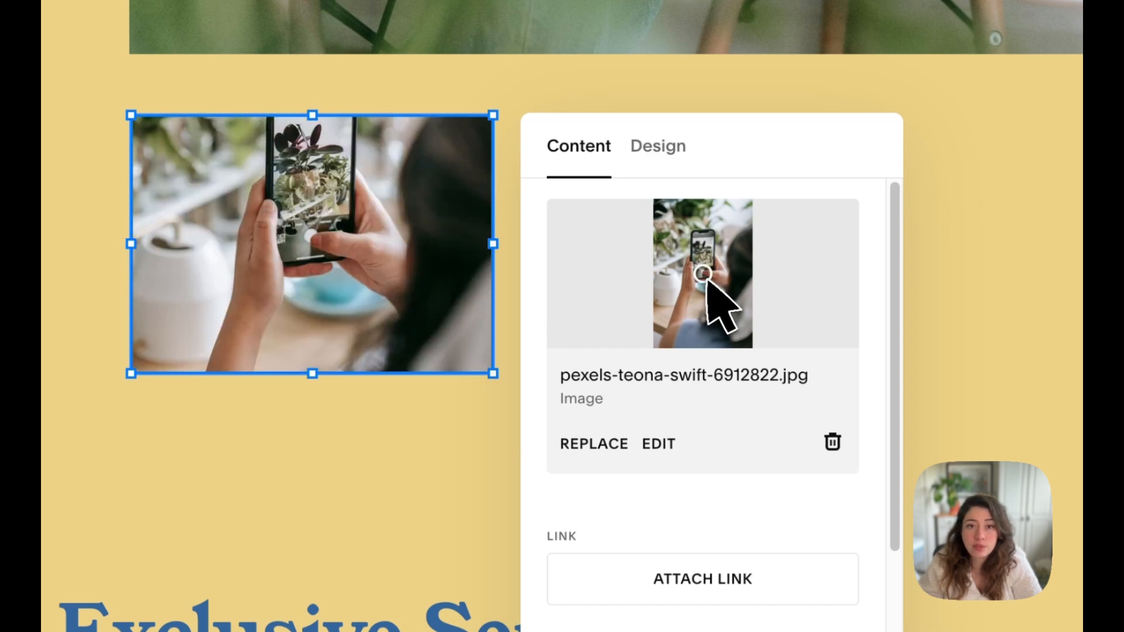
left_click(706, 251)
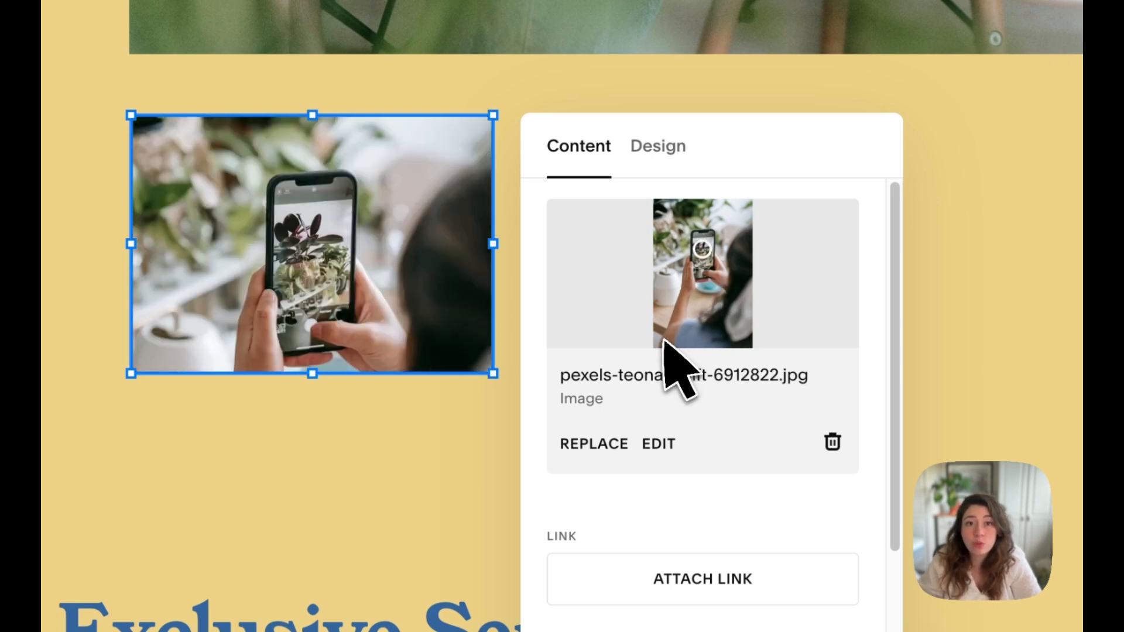
left_click(703, 271)
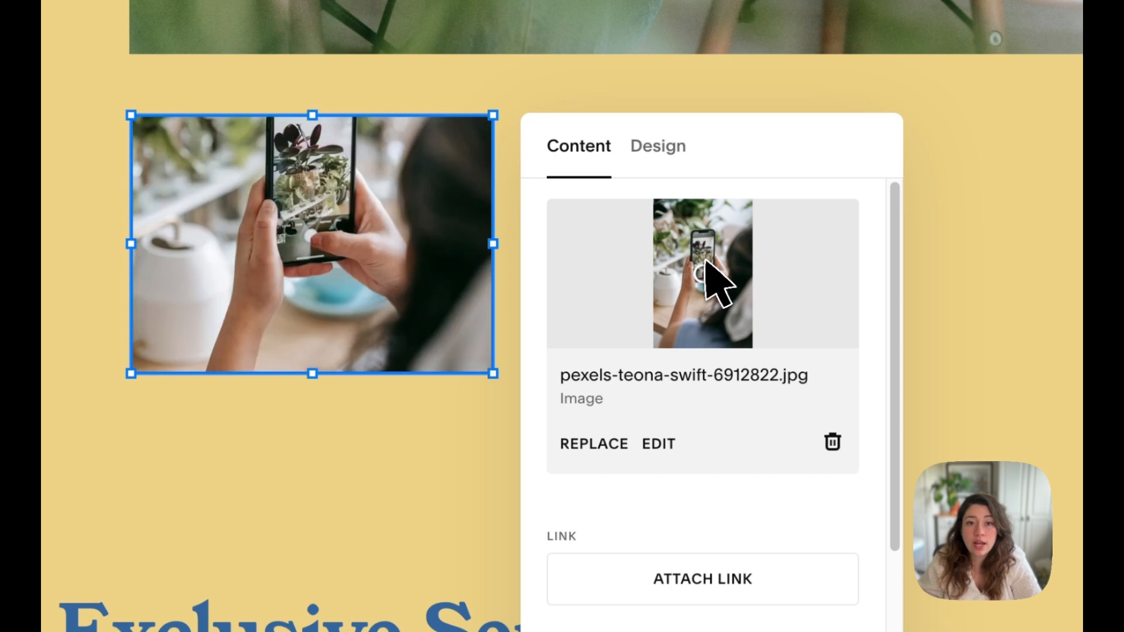
left_click(705, 249)
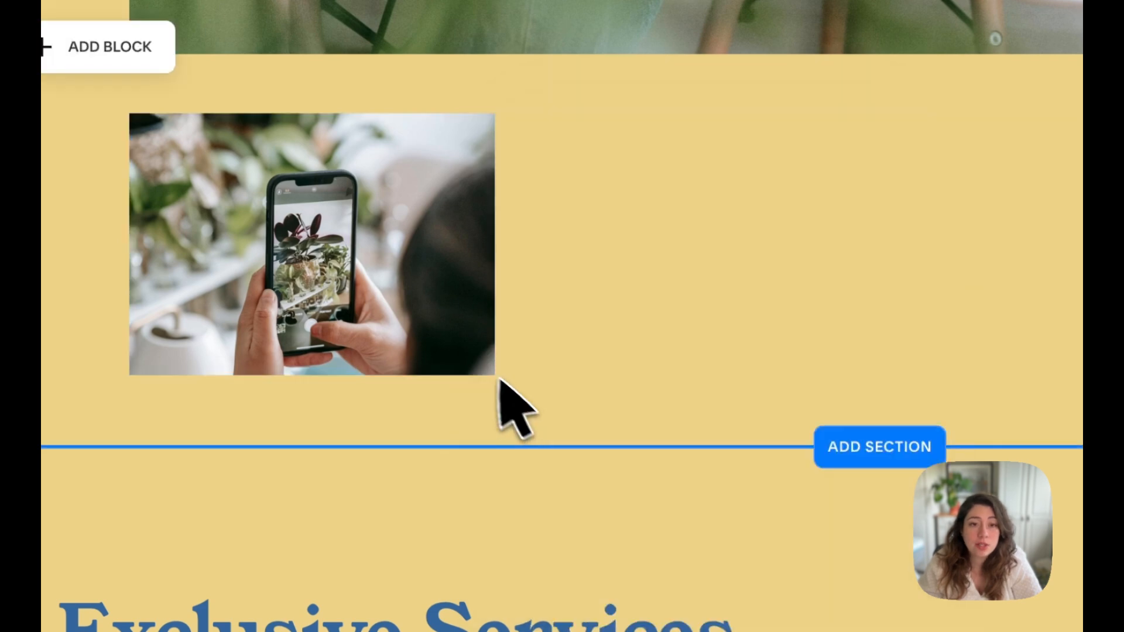
left_click(461, 349)
left_click_drag(492, 376, 658, 501)
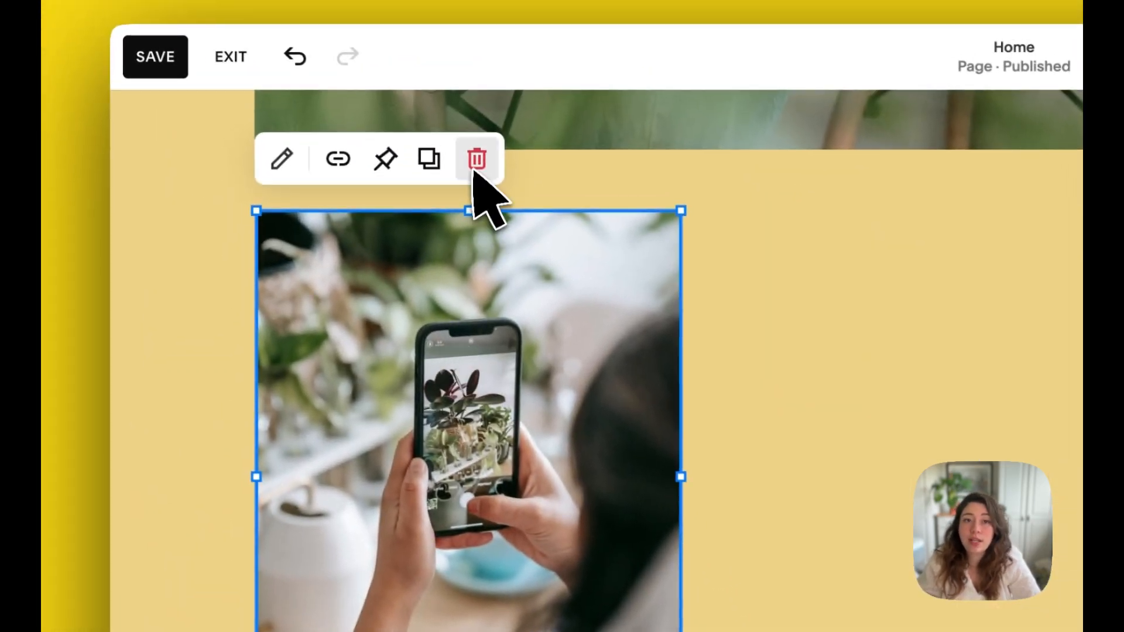
- Delete the phone image block below the banner image and save the page changes
left_click(477, 159)
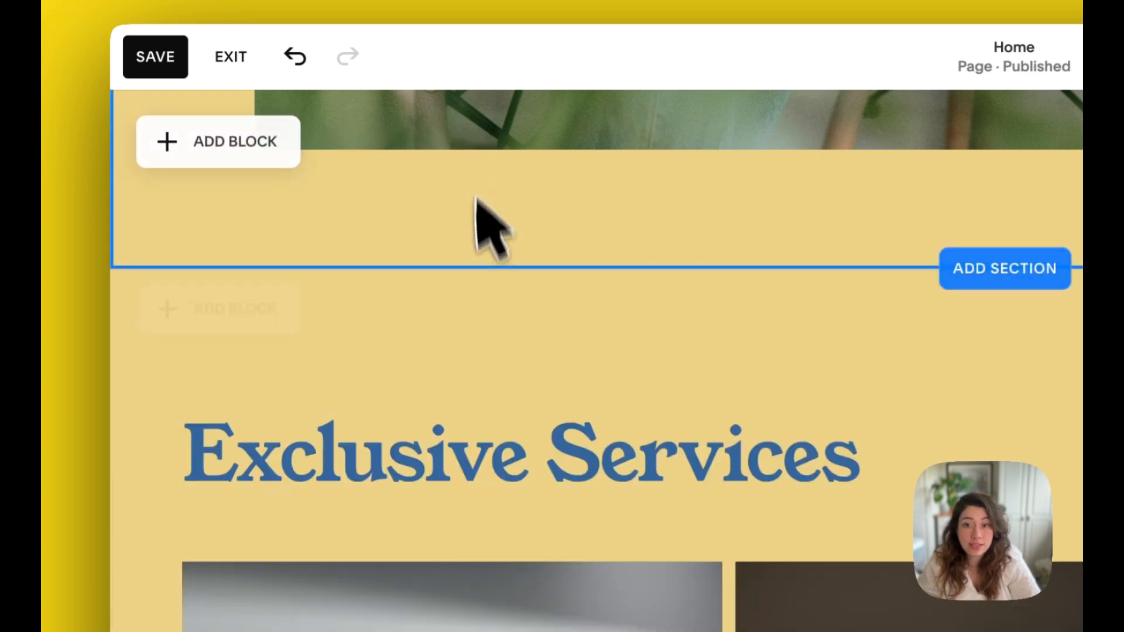
scroll(647, 482, "up", 8)
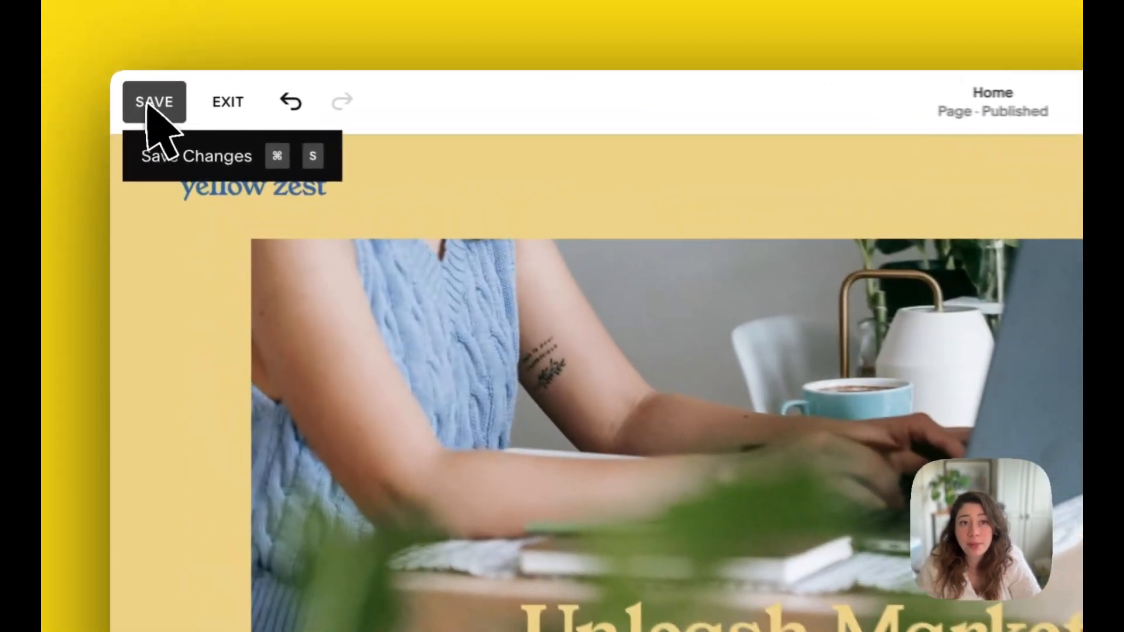
left_click(132, 87)
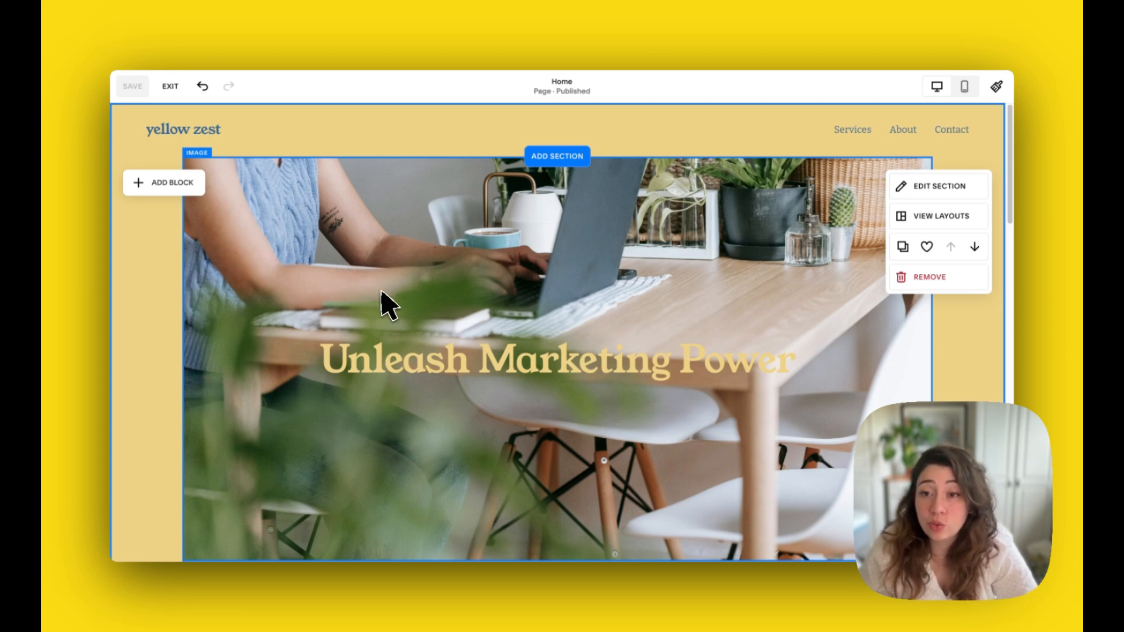
- Replace the Exclusive Services heading text with "Work With Us" and finish editing it
scroll(386, 328, "down", 5)
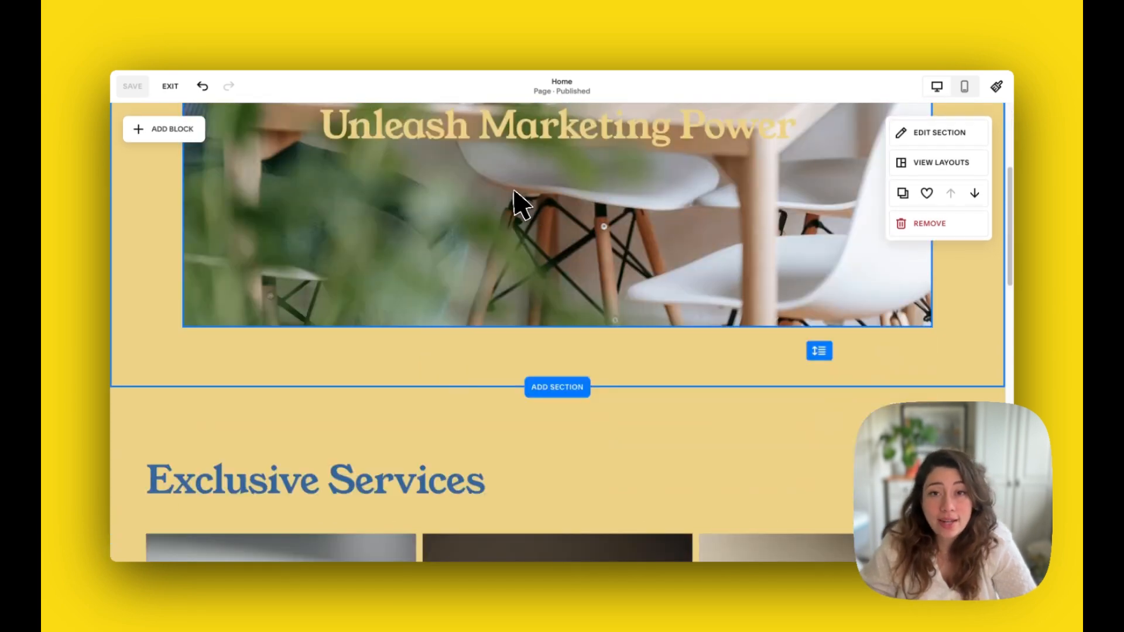
scroll(489, 252, "up", 2)
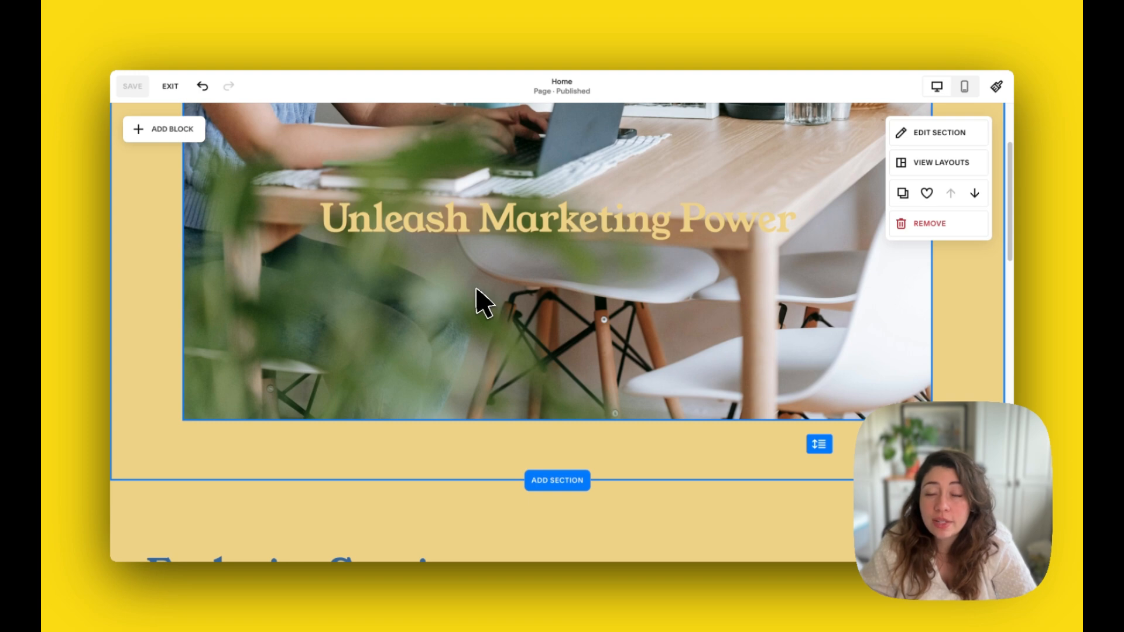
scroll(475, 288, "down", 6)
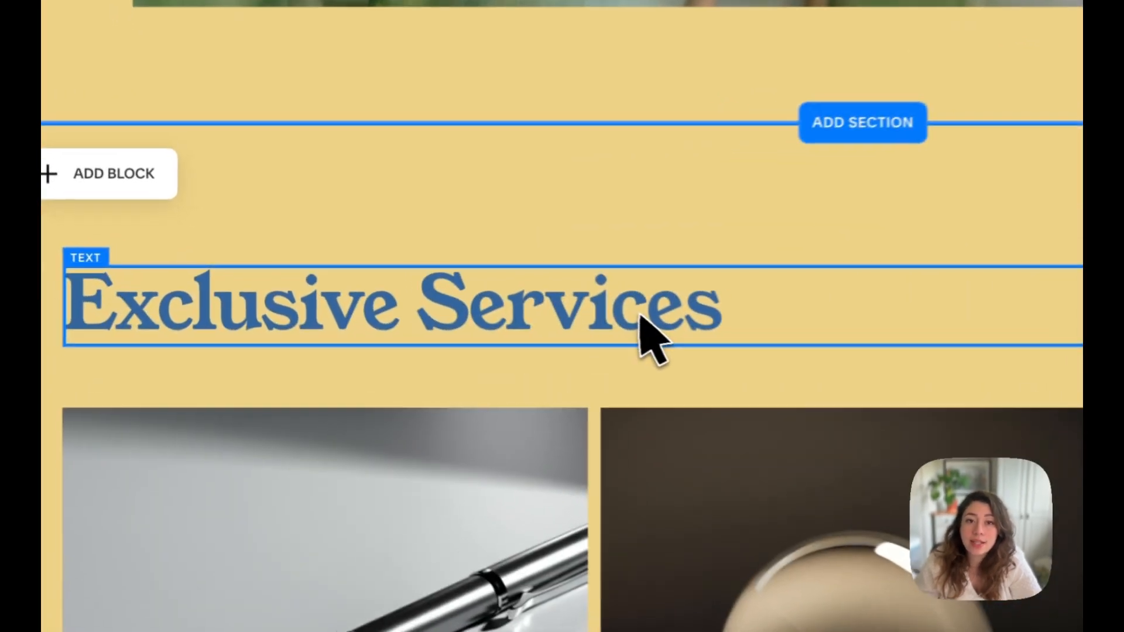
left_click(443, 292)
left_click(497, 290)
left_click_drag(778, 316, 81, 326)
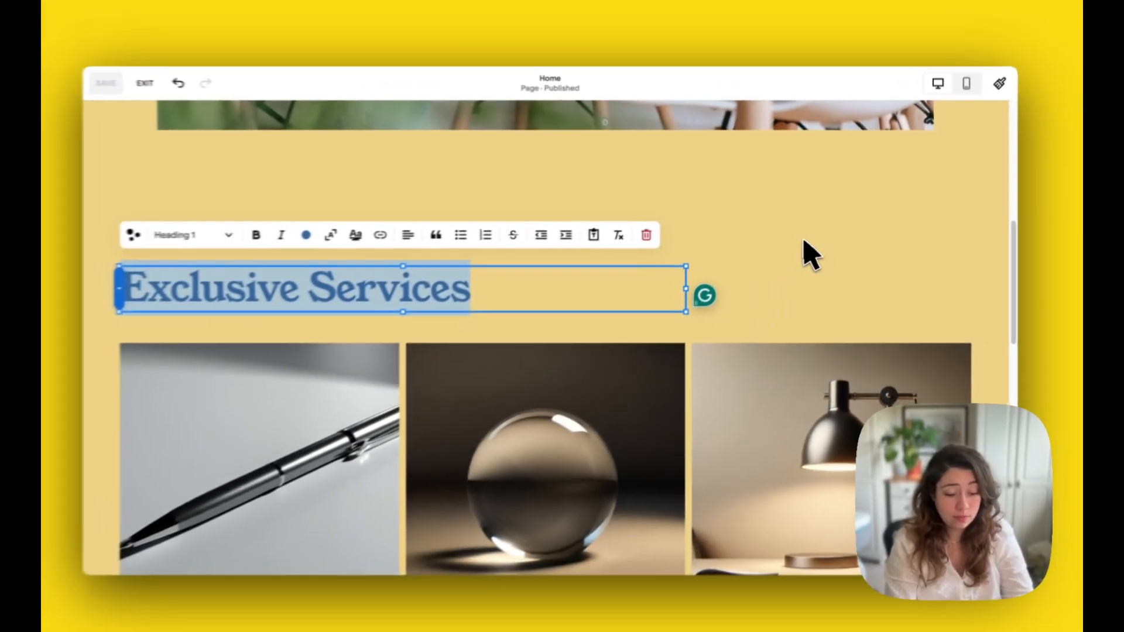
type("Wo")
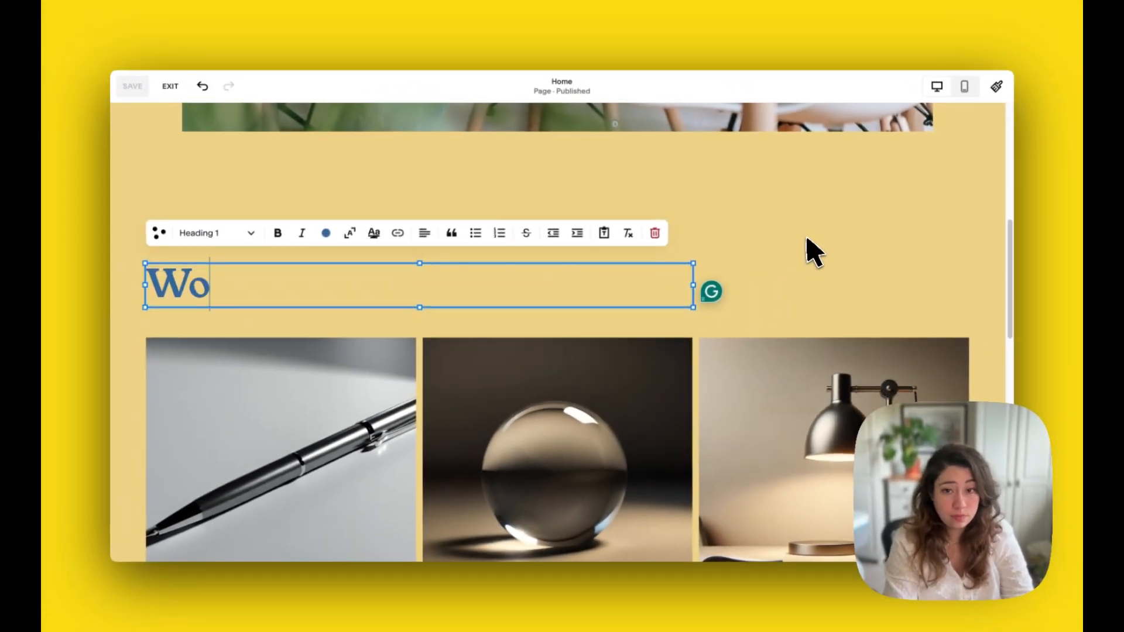
type("rk")
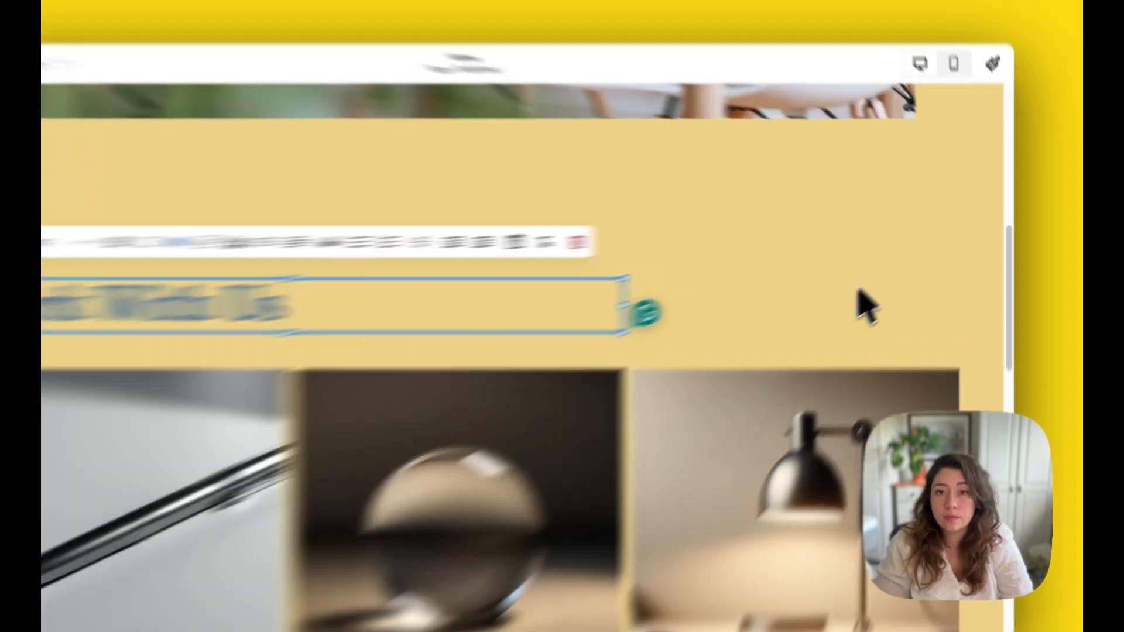
left_click(890, 272)
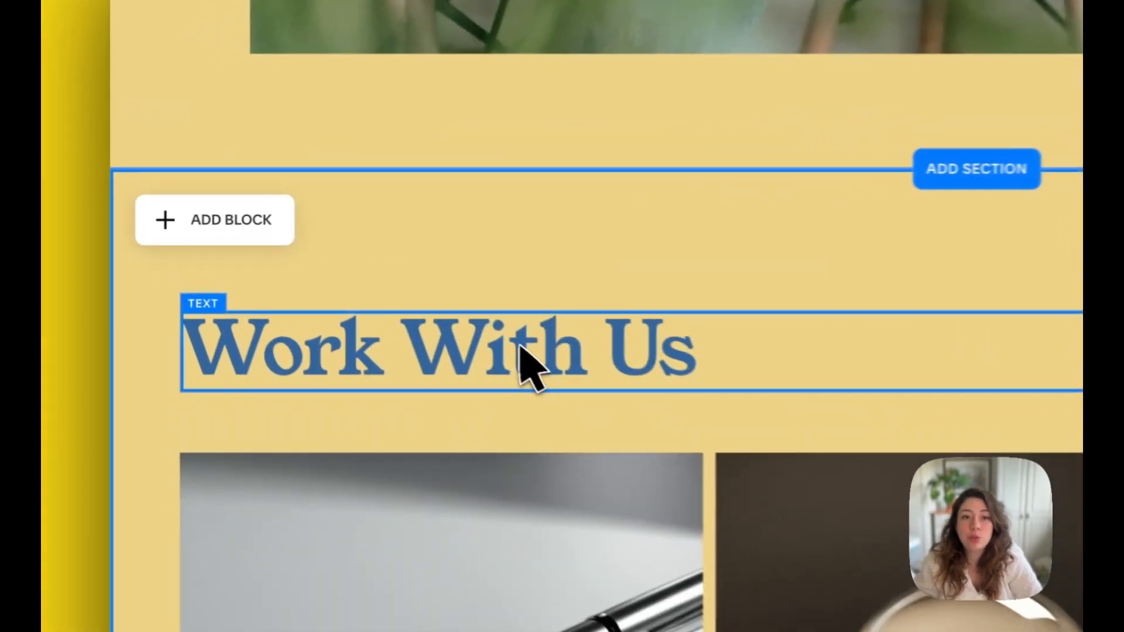
- Open the Work With Us heading for text editing, insert trial characters inside the word Work, and delete them
left_click(327, 292)
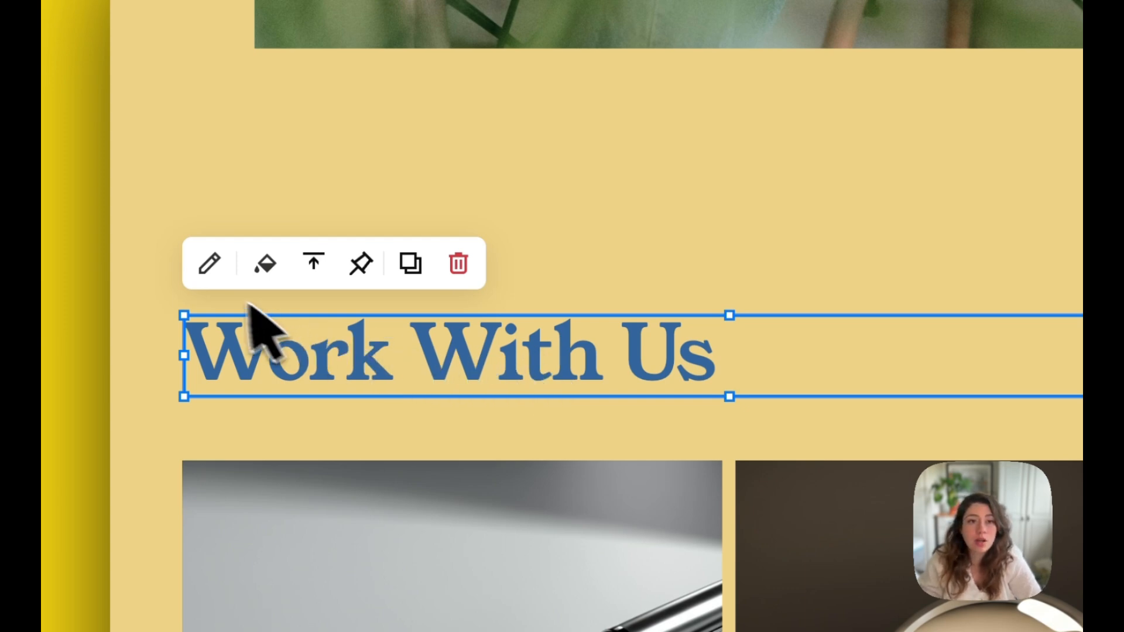
left_click(209, 266)
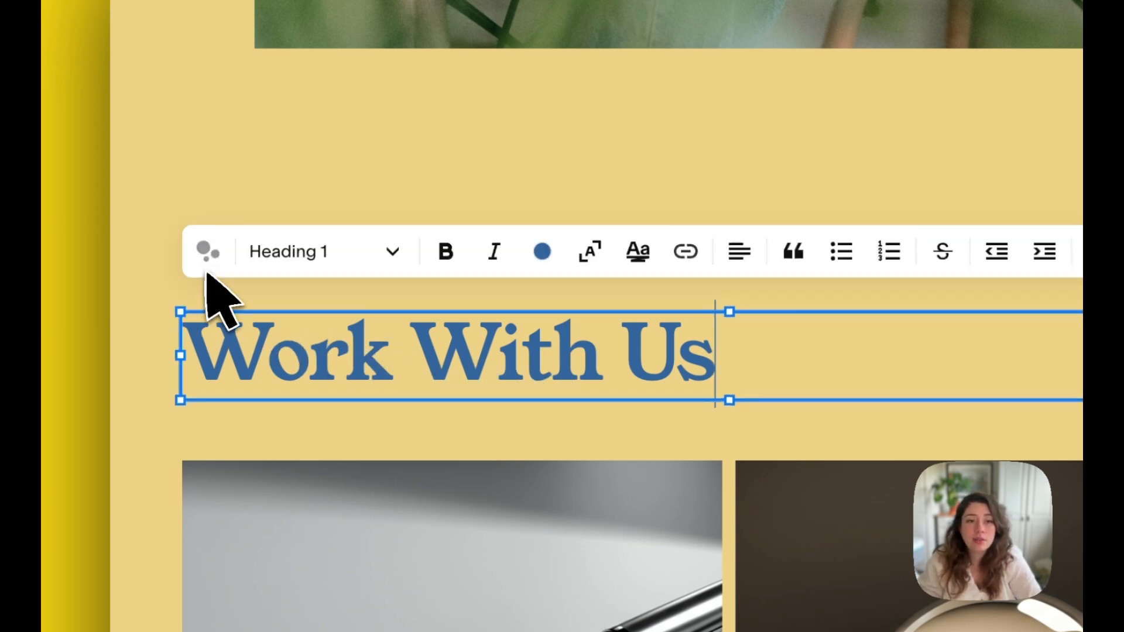
left_click(342, 363)
type("b bcbc")
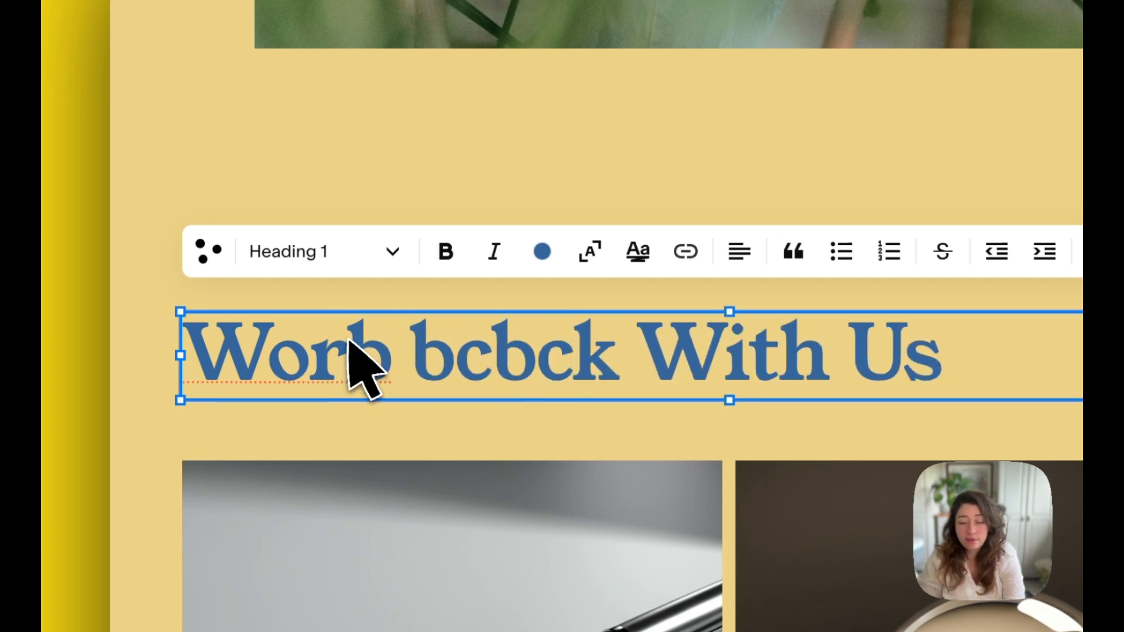
key("BackSpace")
key("BackSpace")
key("BackSpace")
key("BackSpace")
key("BackSpace")
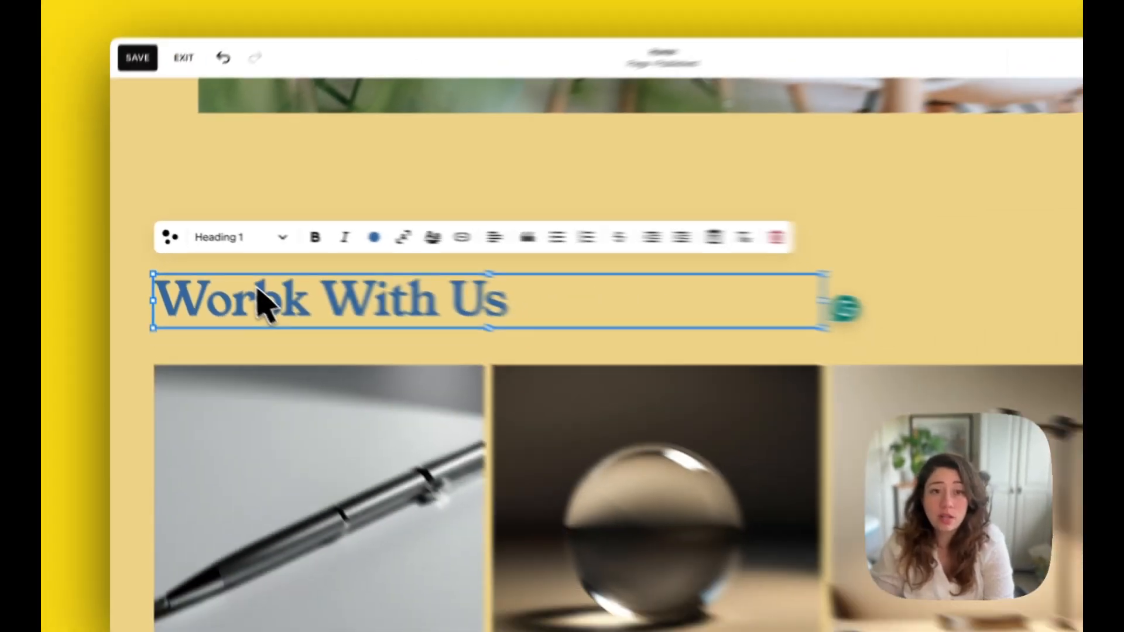
key("BackSpace")
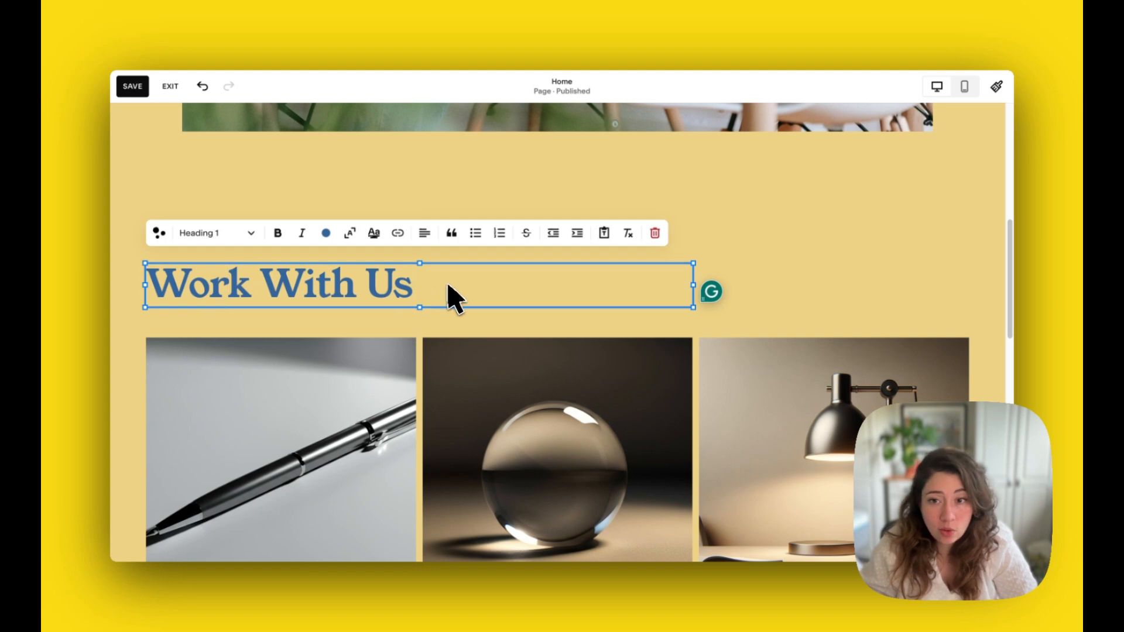
- Change the Work With Us heading's text colour to the custom black #000000
left_click_drag(429, 286, 149, 273)
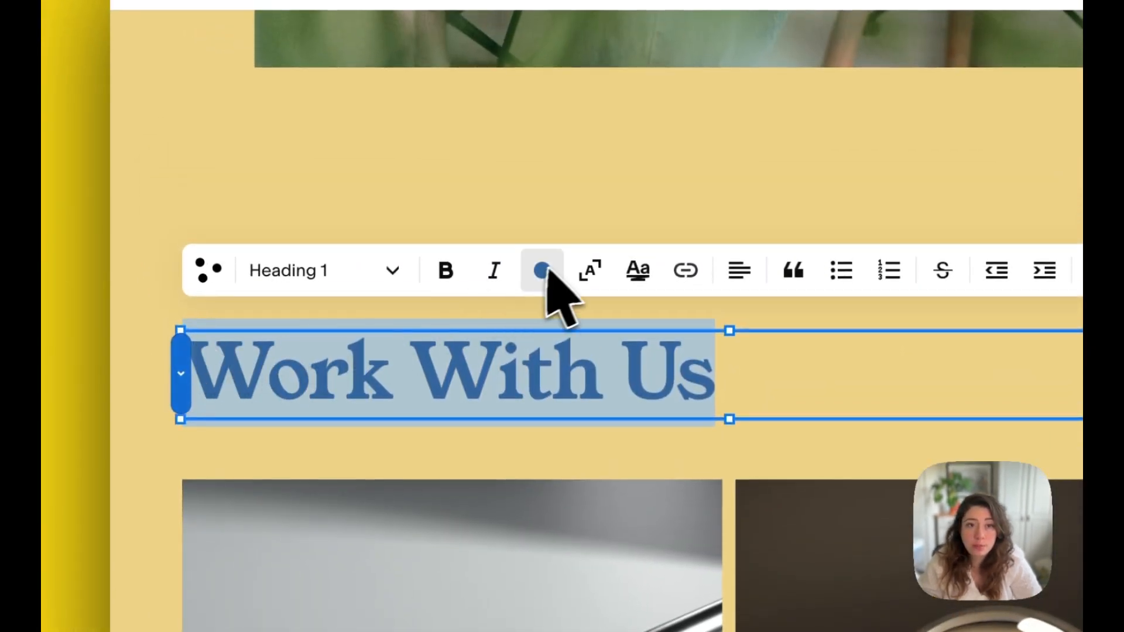
left_click(543, 271)
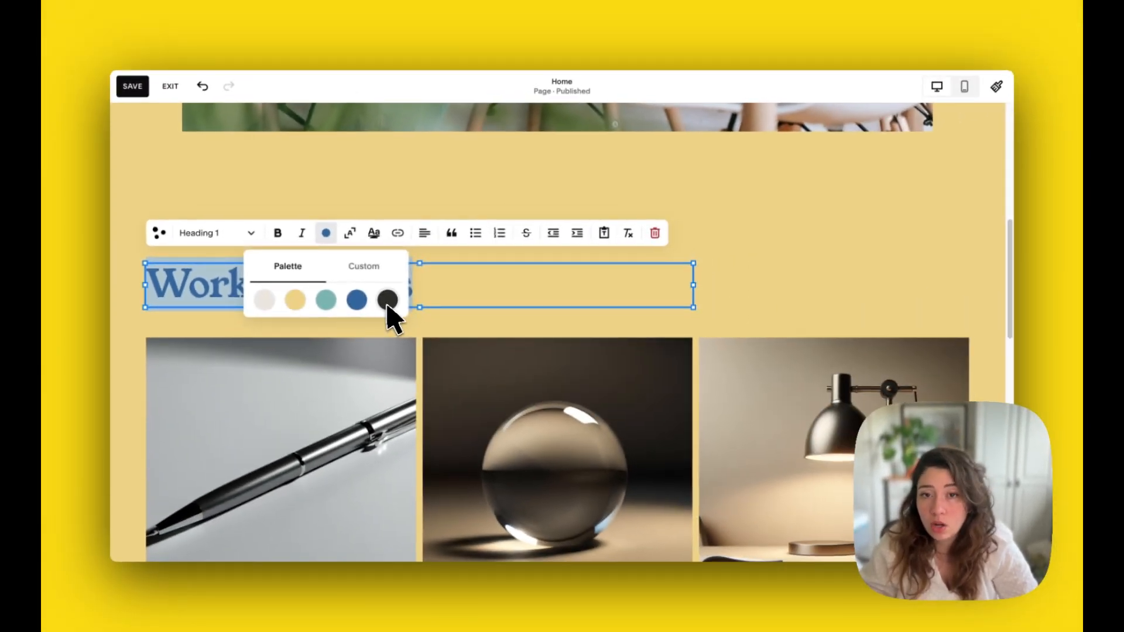
left_click(363, 266)
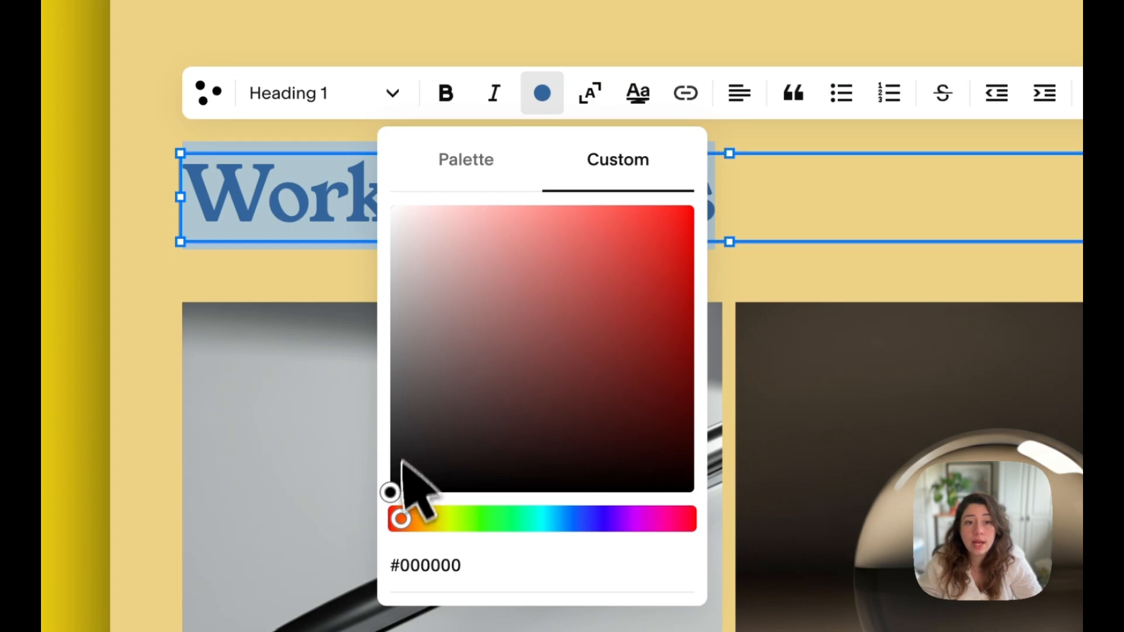
left_click(253, 429)
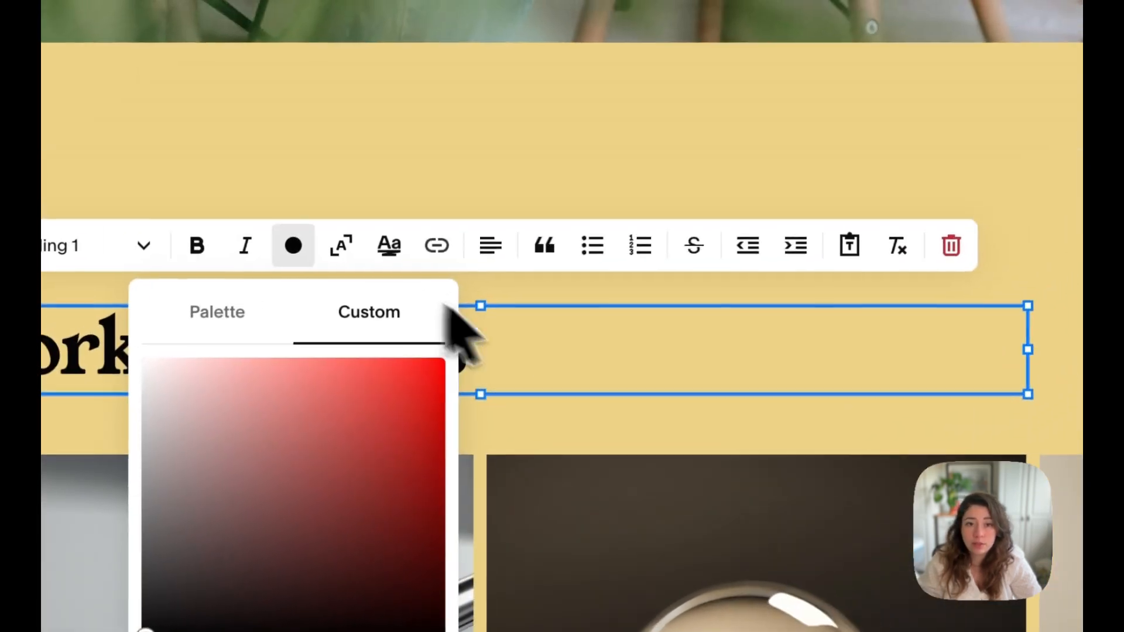
left_click(777, 185)
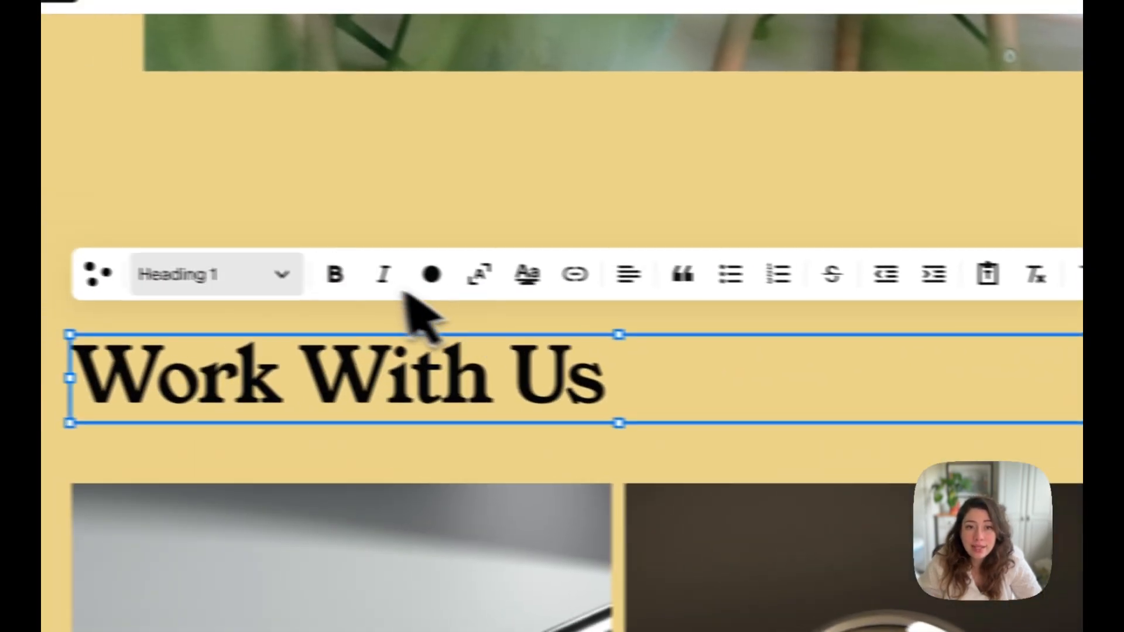
- Select the Work With Us text and turn on text scaling so it fills the width of its block
left_click(140, 247)
left_click(352, 337)
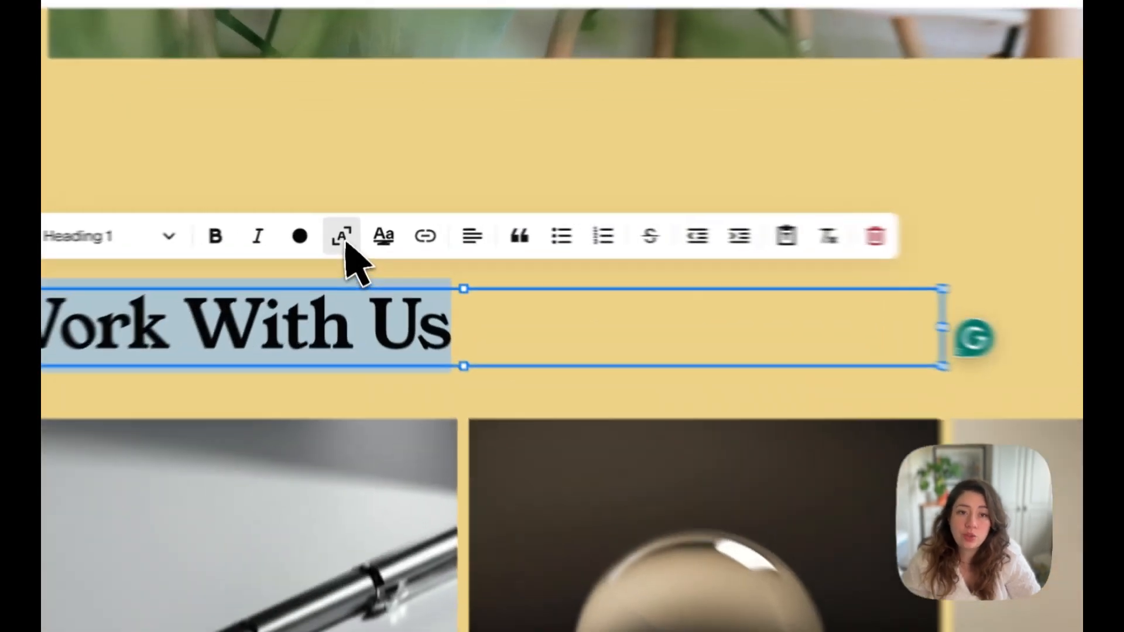
left_click(350, 233)
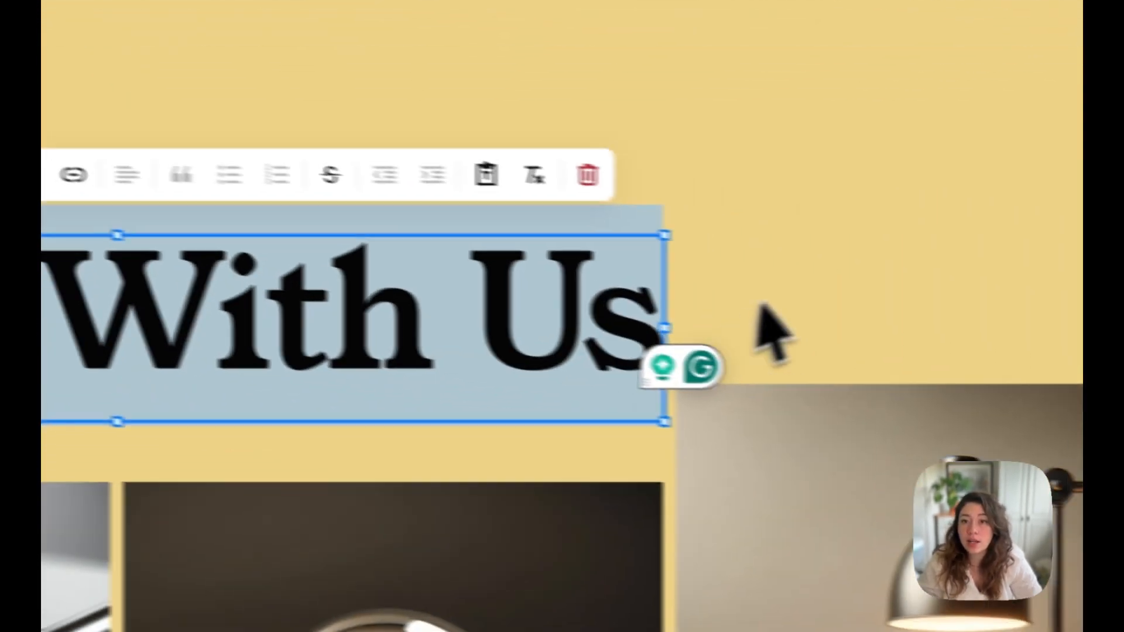
left_click(772, 271)
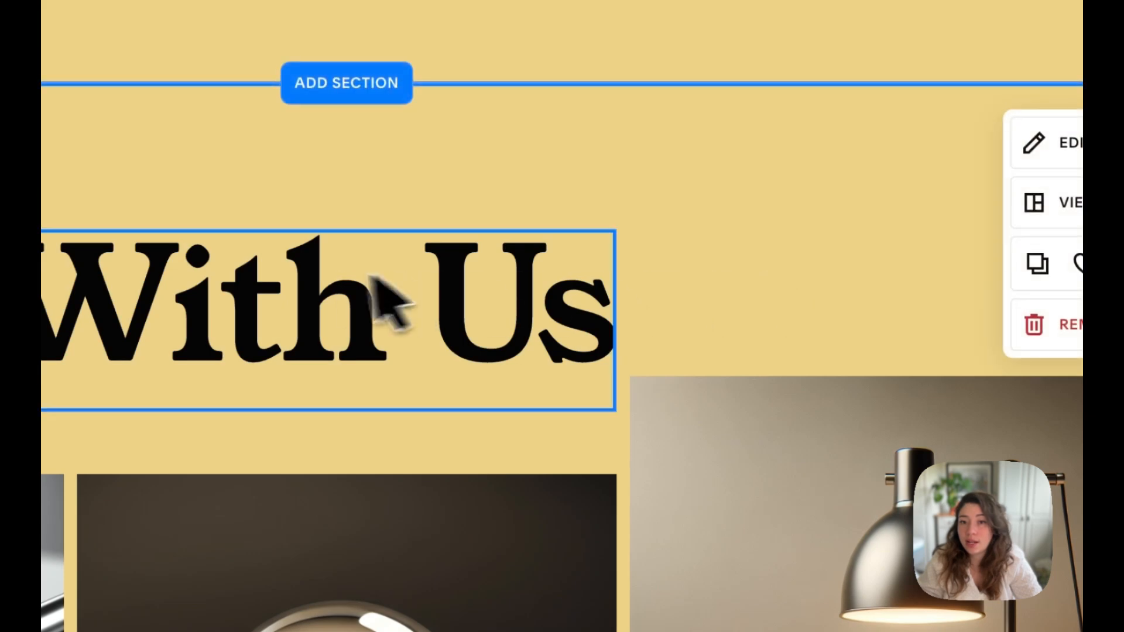
- Widen the heading block over the lamp image's column, and move the lamp image down level with the neighbouring images
left_click_drag(840, 342, 857, 342)
left_click_drag(490, 313, 593, 321)
left_click(940, 305)
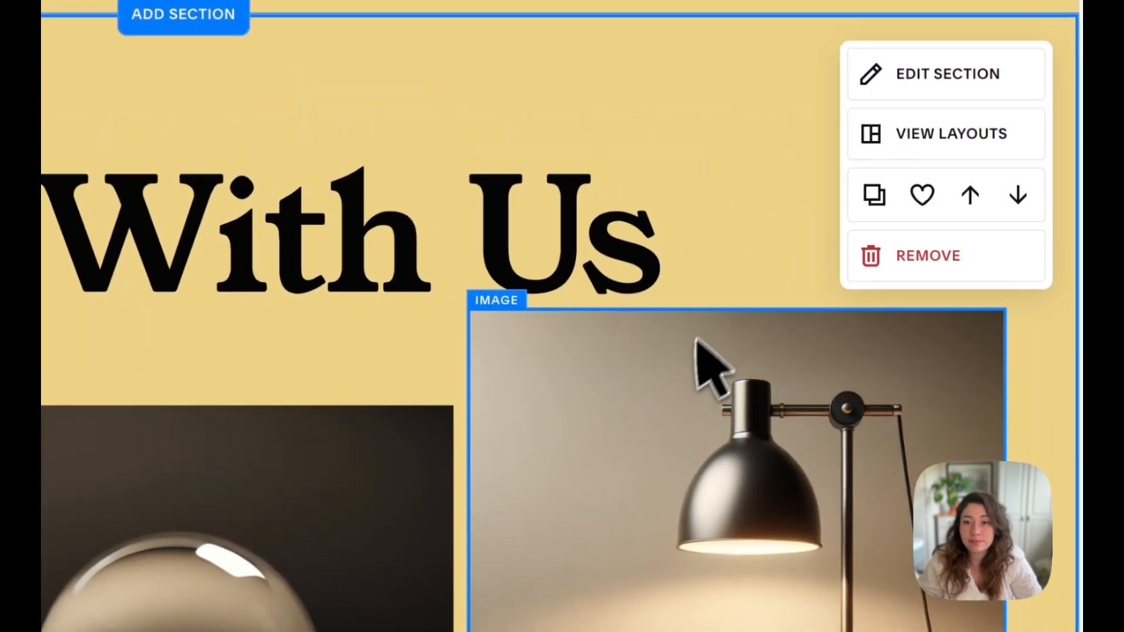
left_click_drag(881, 471, 880, 543)
left_click_drag(699, 457, 698, 469)
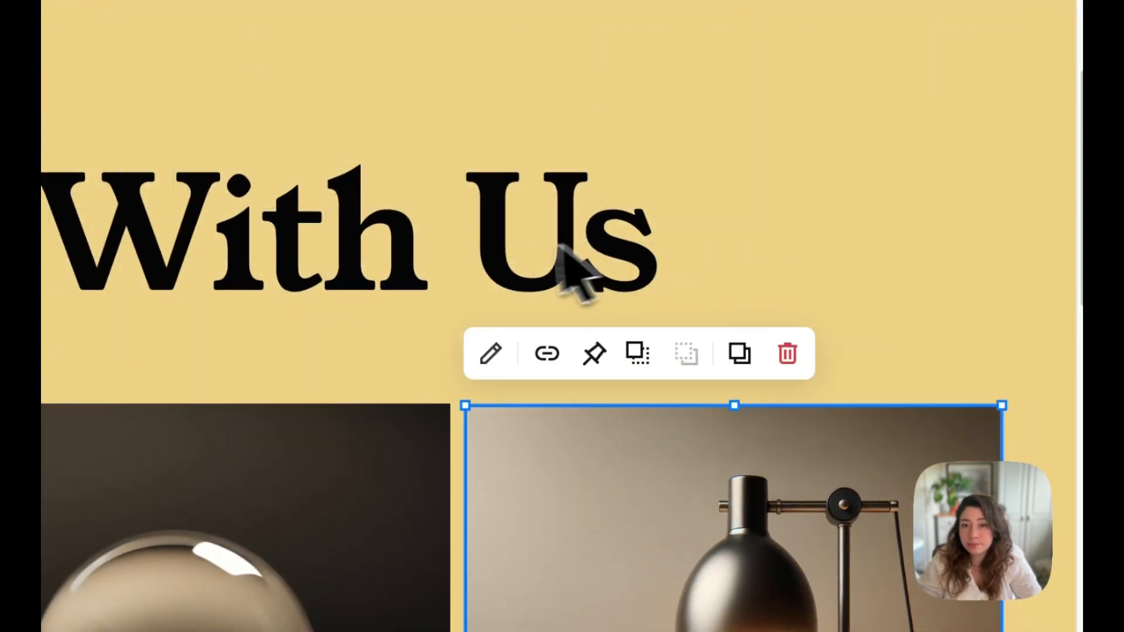
- Shrink the Work With Us heading from its corner and centre it horizontally above the three service images
left_click(504, 246)
left_click_drag(350, 214, 473, 331)
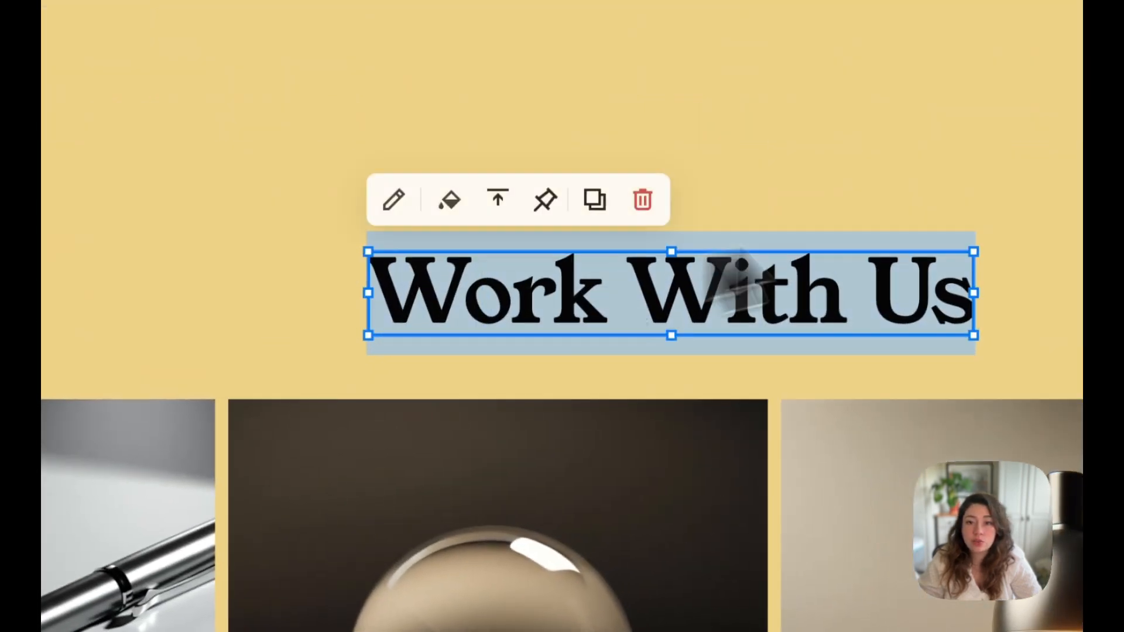
left_click(775, 233)
left_click_drag(617, 328, 430, 190)
left_click(673, 293)
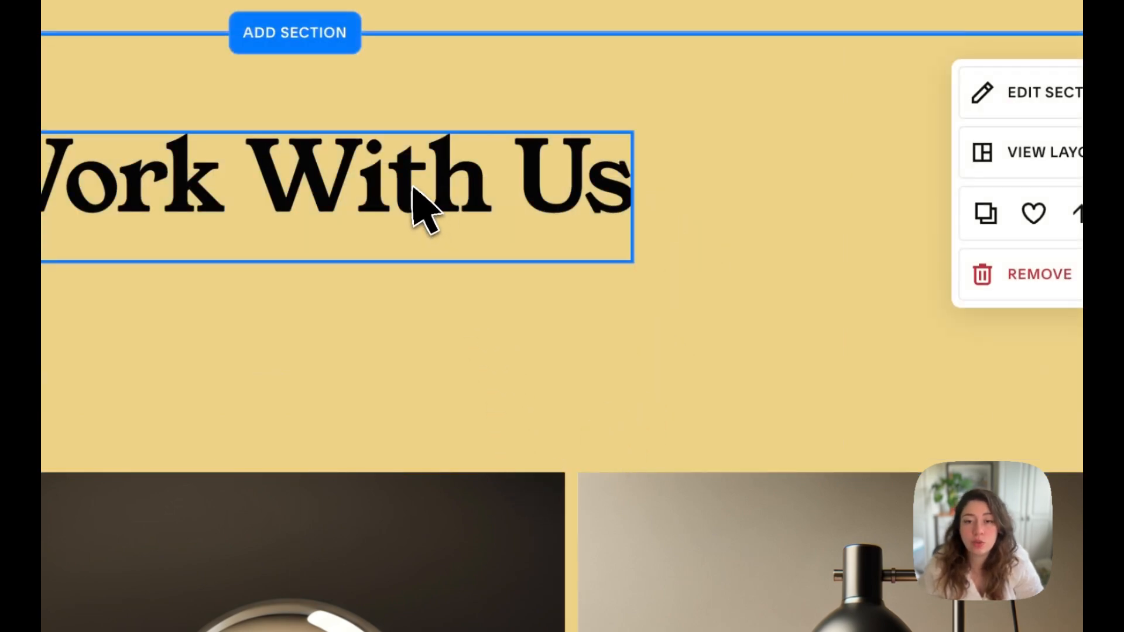
mouse_move(412, 187)
left_mouse_down()
mouse_move(409, 296)
mouse_move(406, 195)
left_mouse_up()
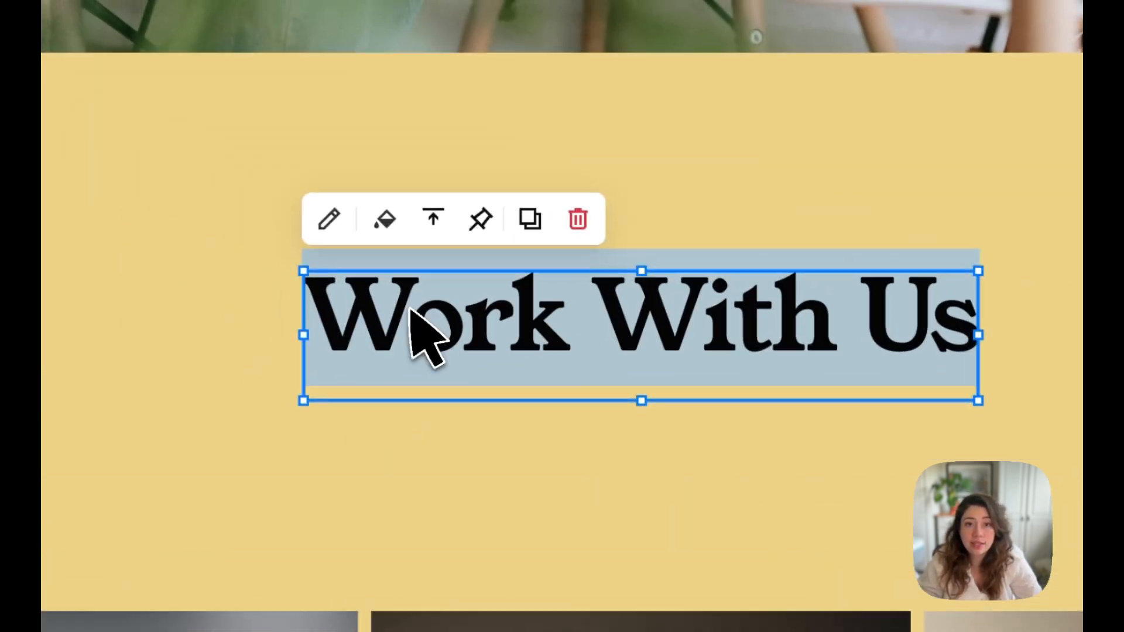
- Select the Work With Us text, try the Heading 3 and Heading 4 styles on it, and turn off text scaling
left_click(409, 310)
left_click(339, 345)
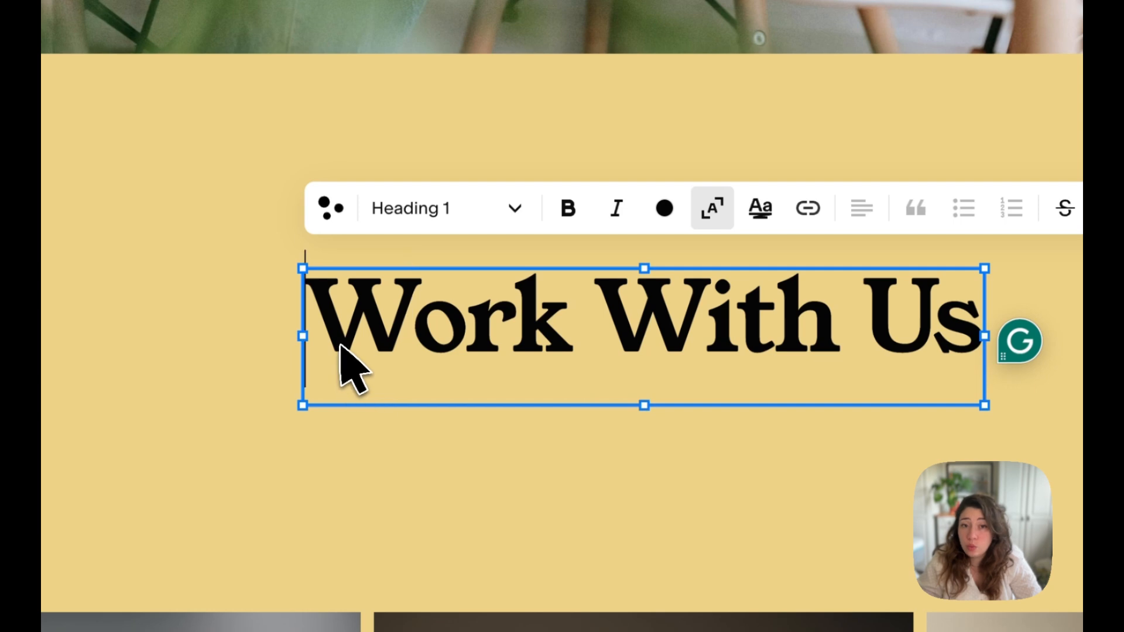
left_click_drag(341, 345, 994, 329)
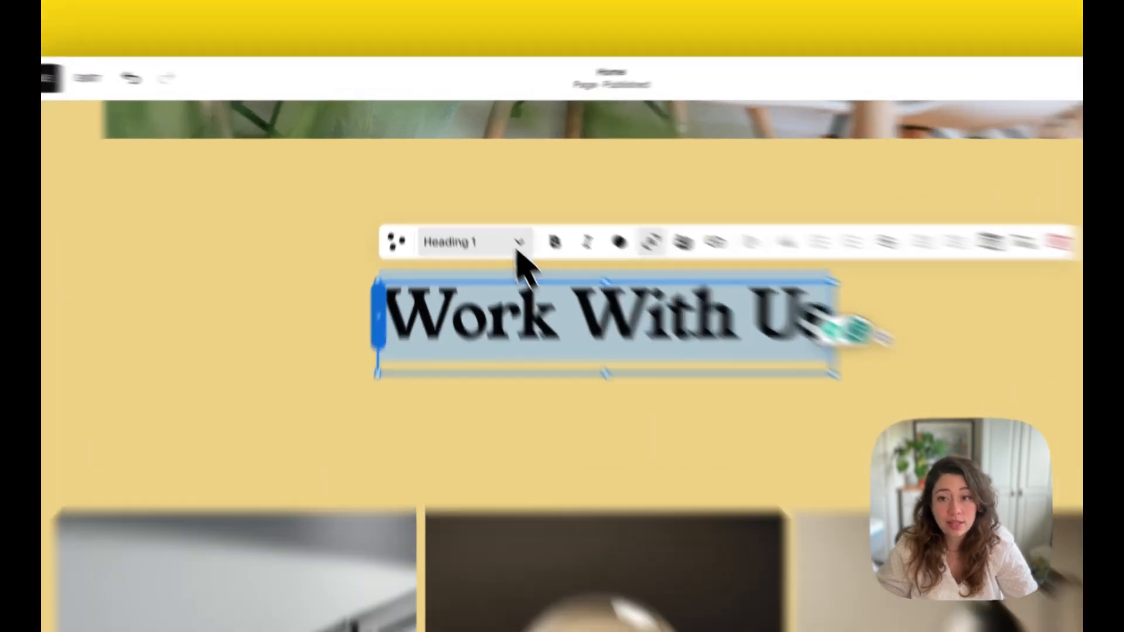
left_click(493, 211)
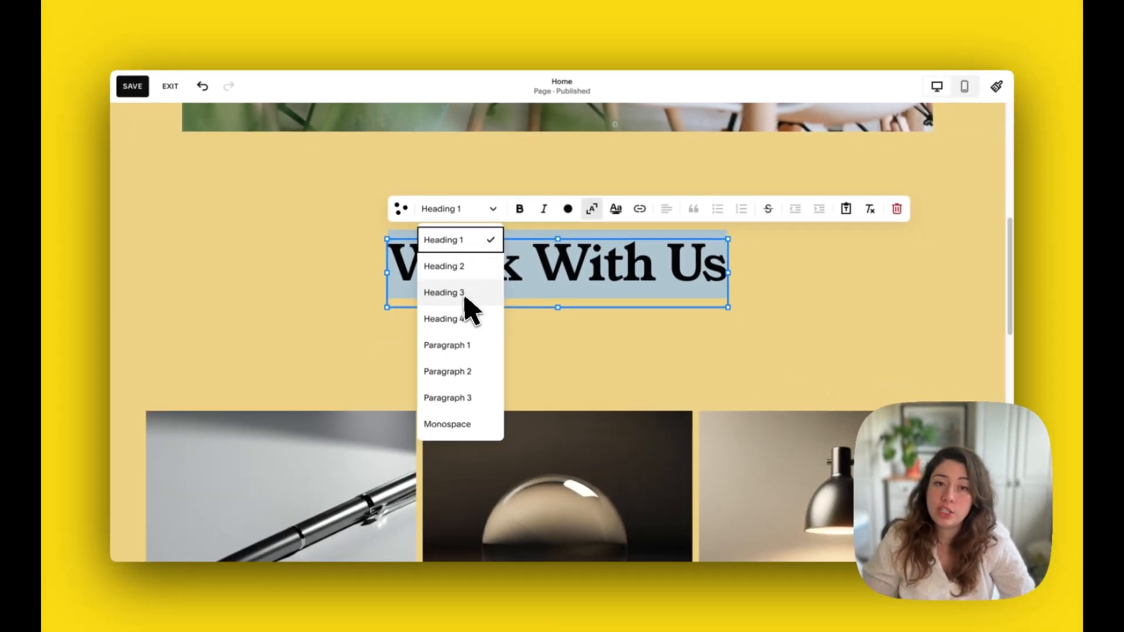
left_click(464, 296)
left_click(489, 212)
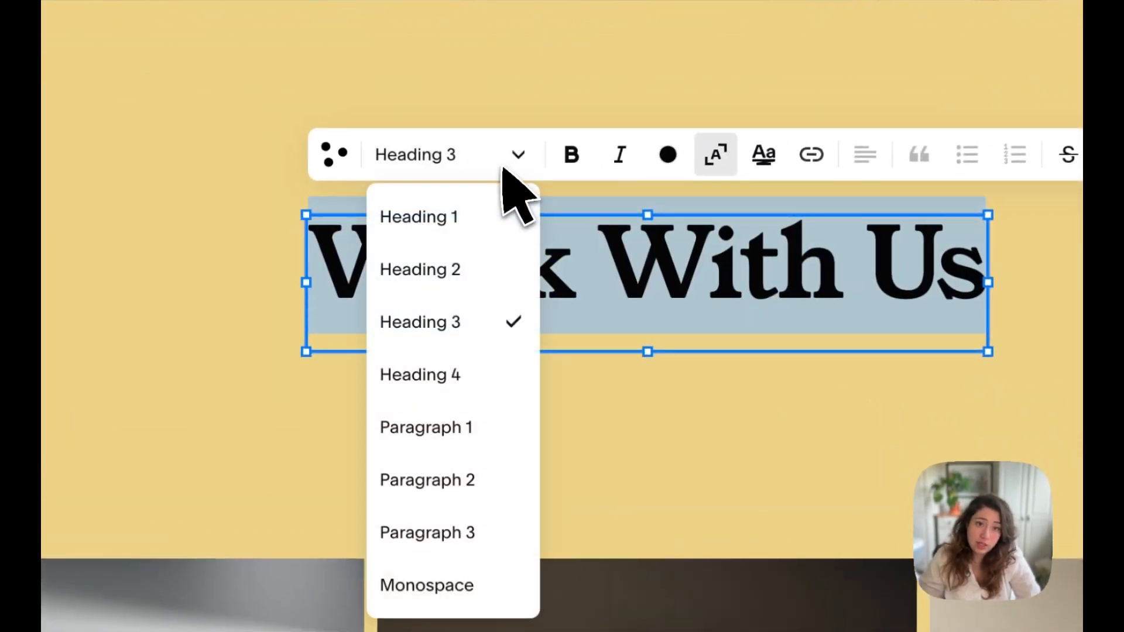
left_click(447, 363)
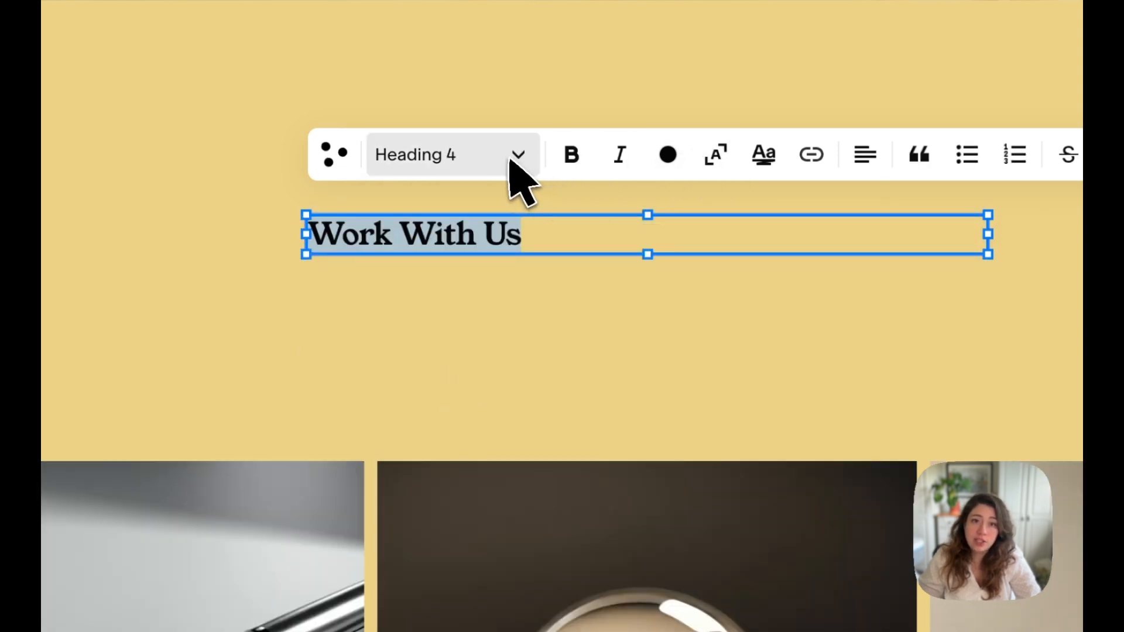
- Try the Paragraph 1, Paragraph 2 and Paragraph 3 styles on the Work With Us text
left_click(512, 157)
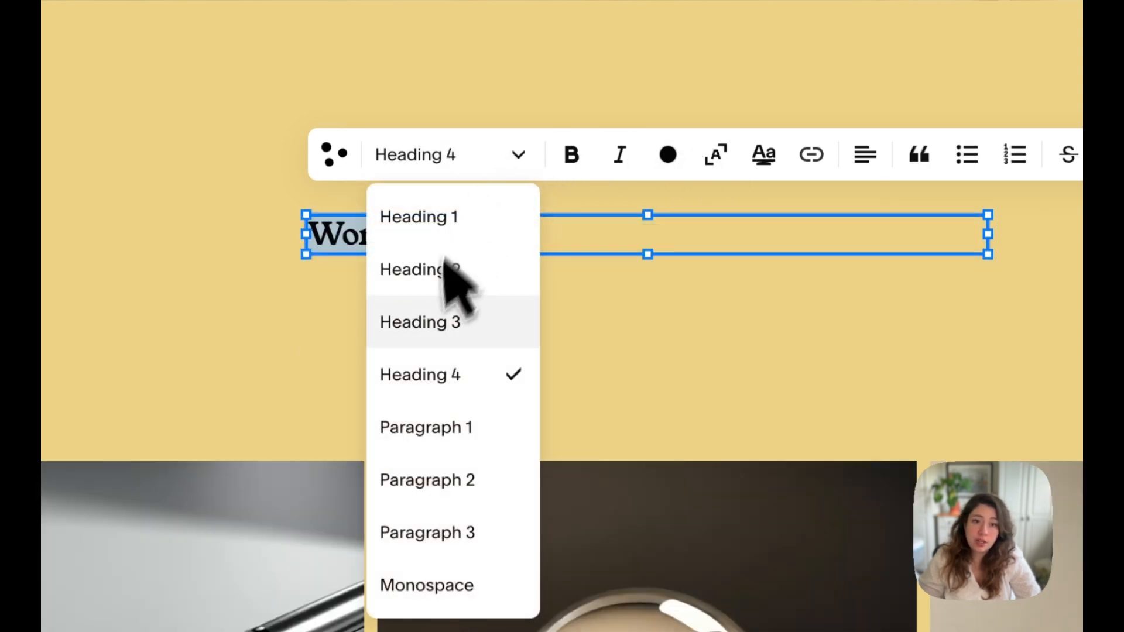
left_click(445, 423)
left_click(518, 157)
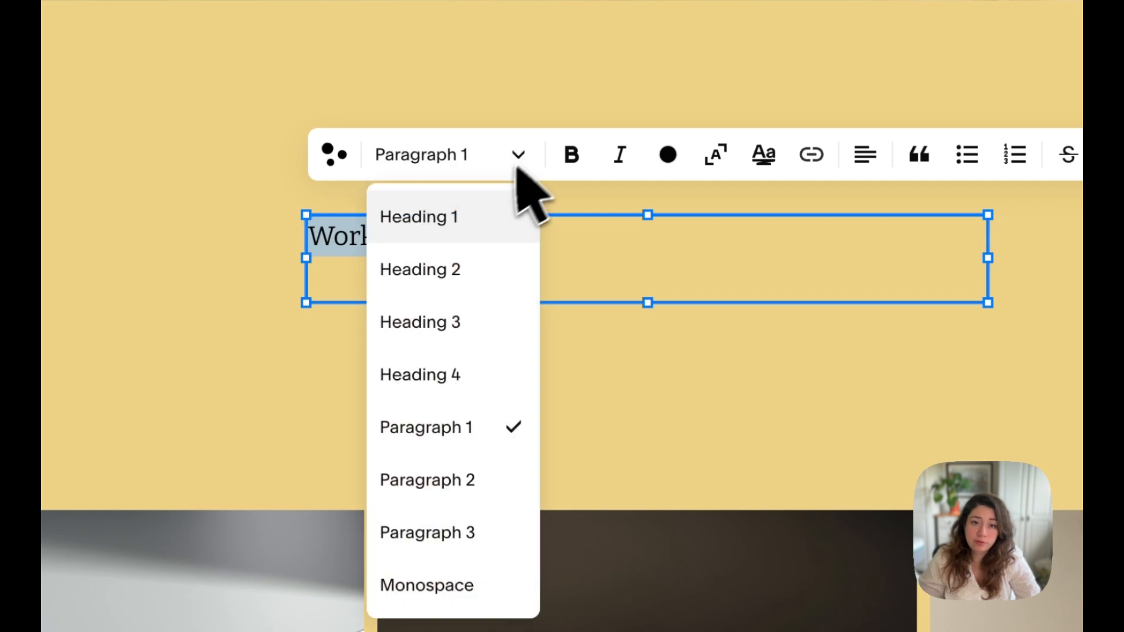
left_click(469, 478)
left_click(519, 157)
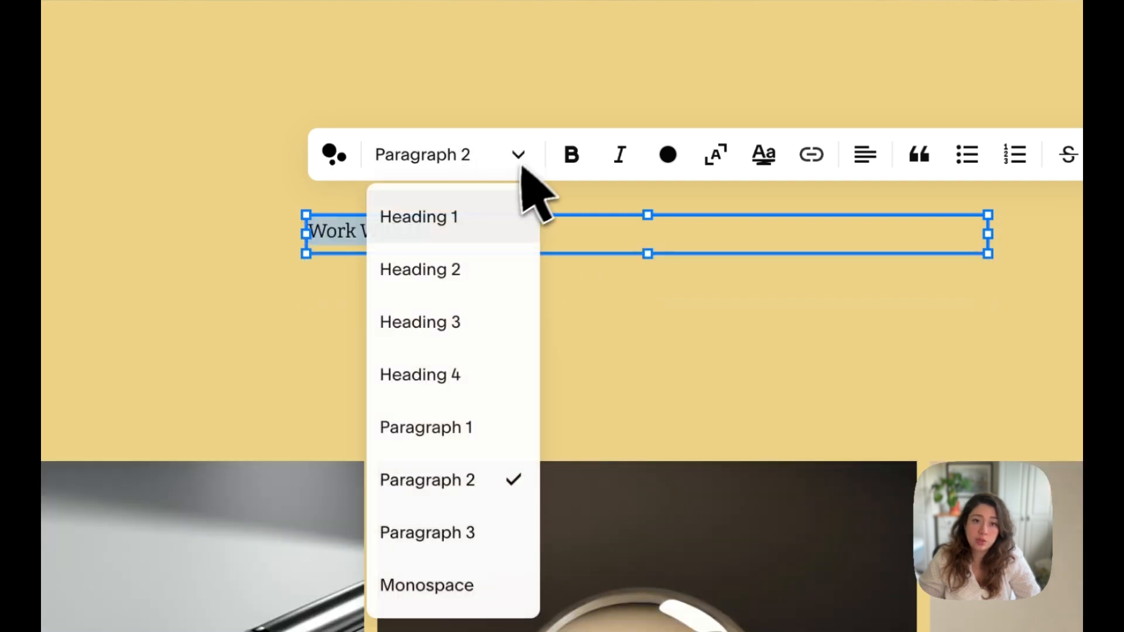
left_click(427, 535)
- Set the Work With Us text to the Heading 1 style and centre-align it within its block
left_click(475, 169)
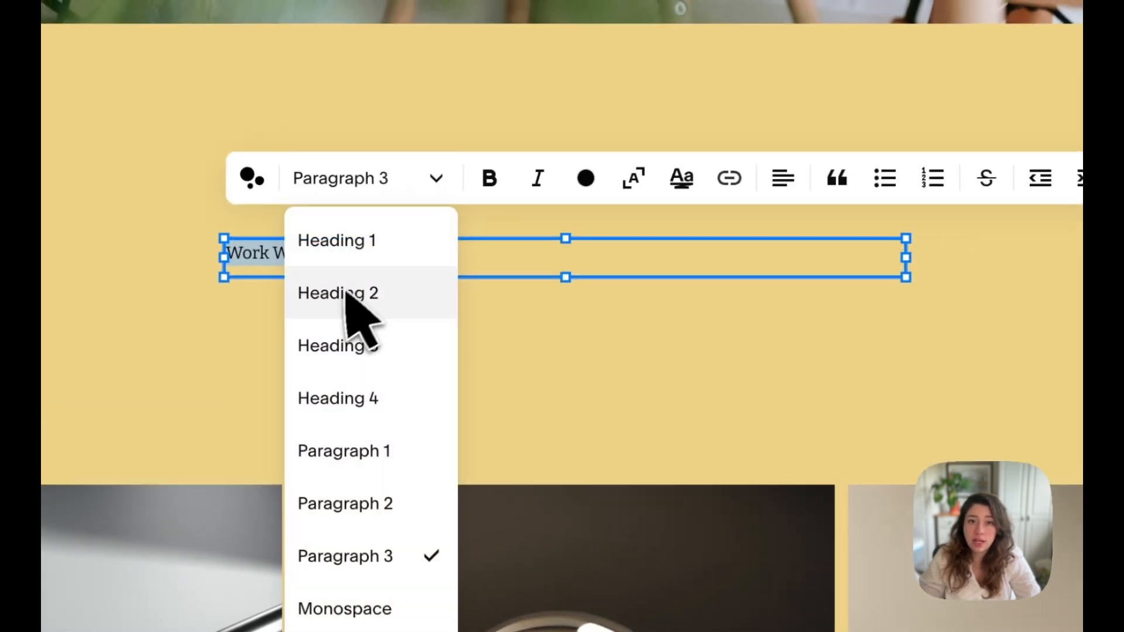
left_click(372, 286)
left_click(467, 169)
left_click(403, 240)
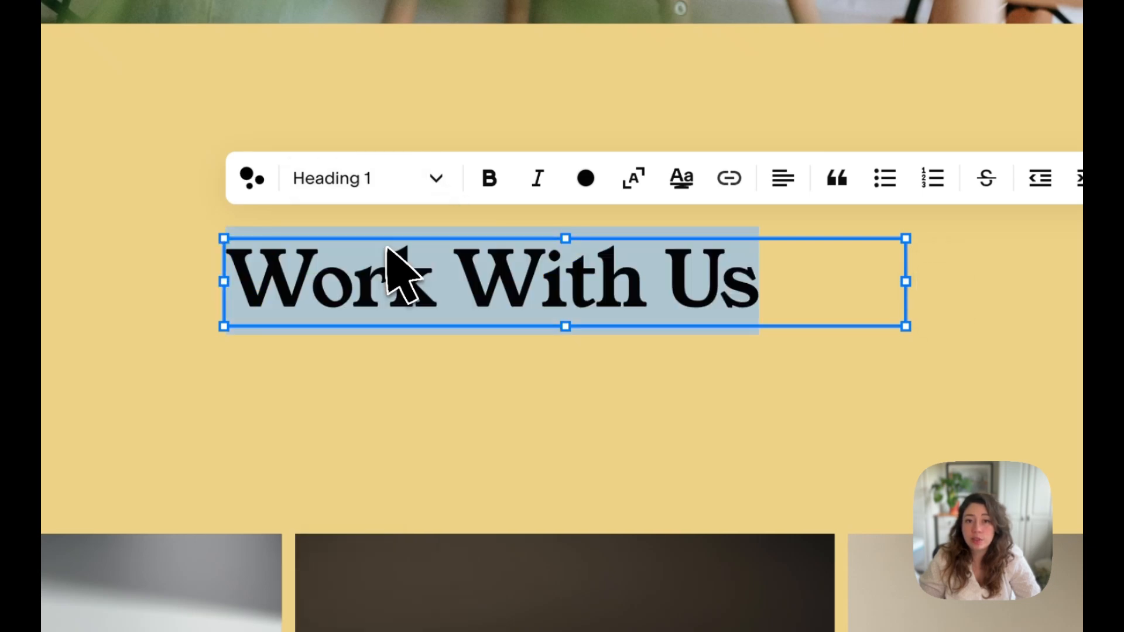
left_click(771, 186)
left_click(773, 237)
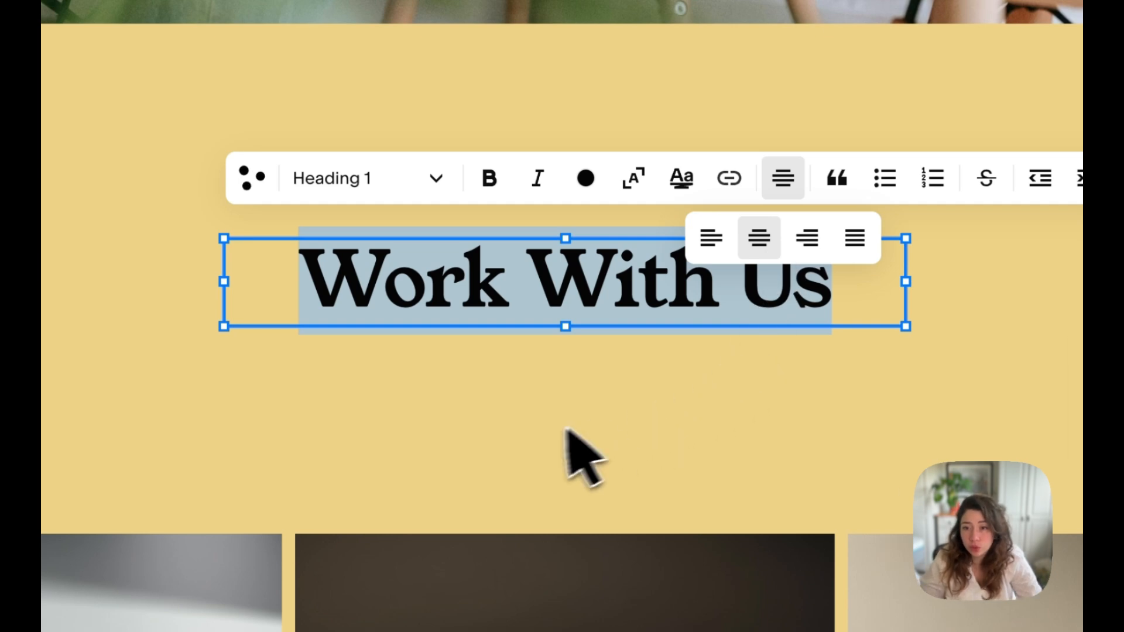
left_click(528, 436)
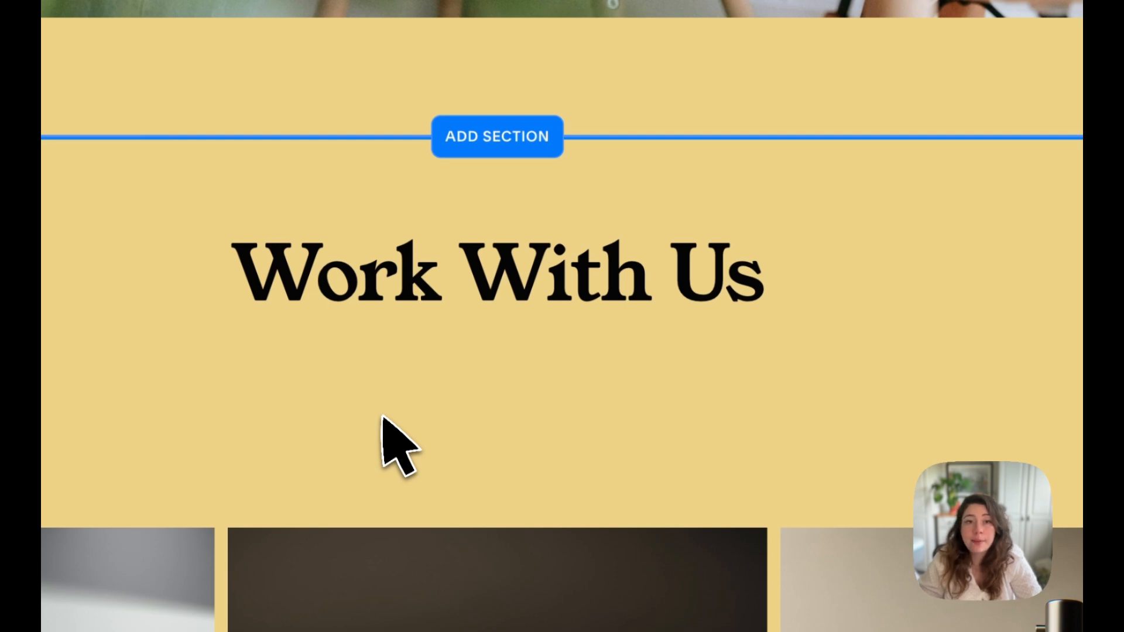
double_click(431, 281)
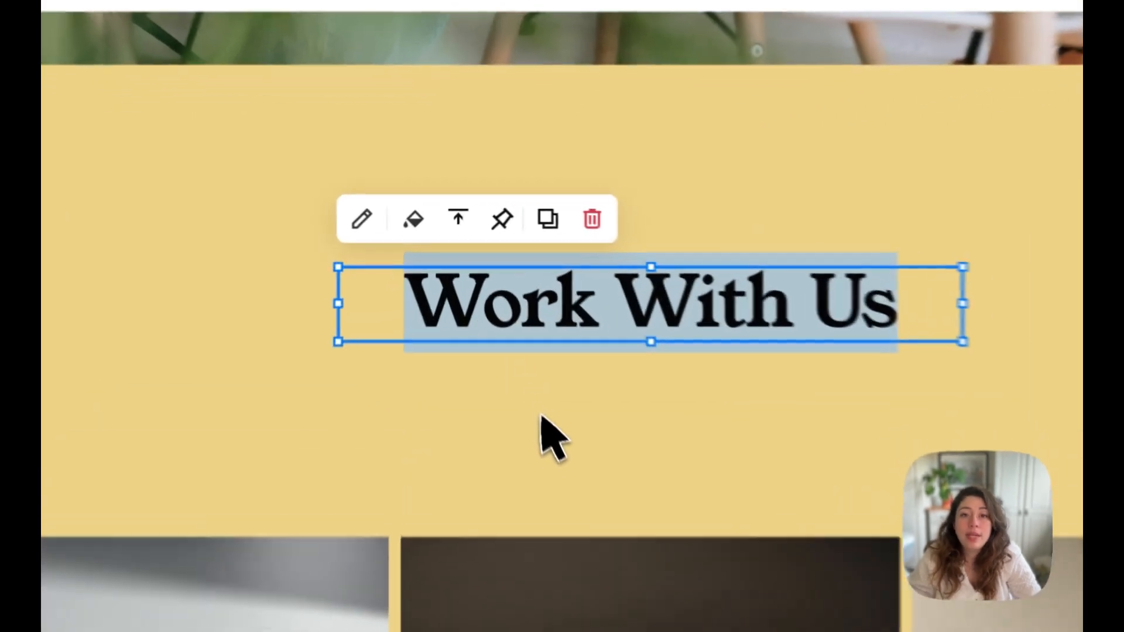
left_click(502, 325)
scroll(509, 330, "up", 4)
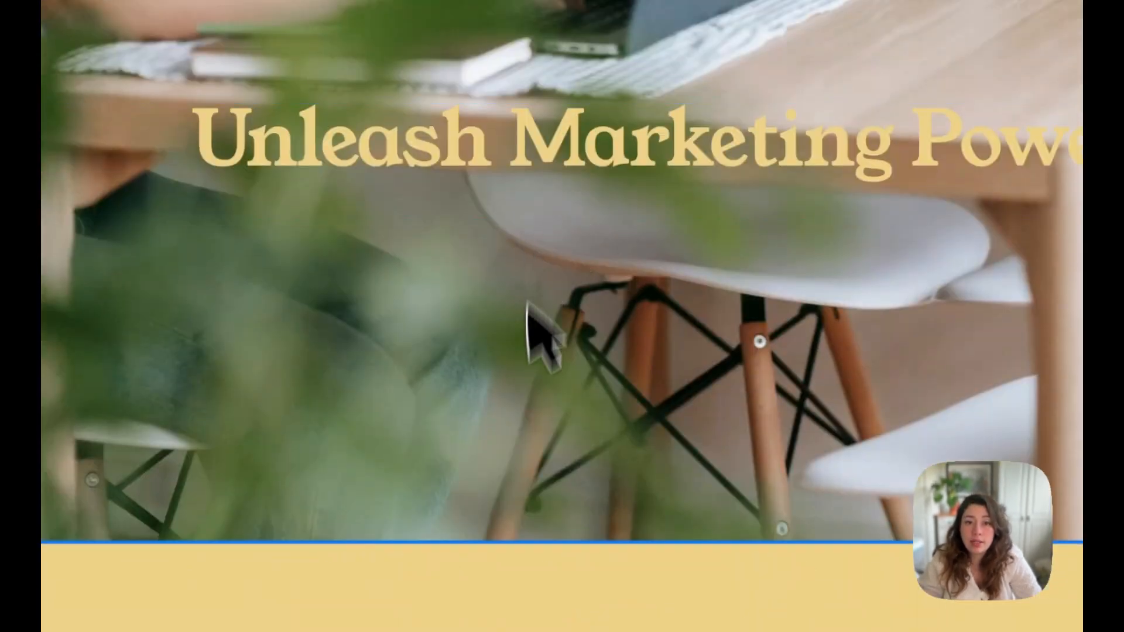
scroll(527, 334, "down", 5)
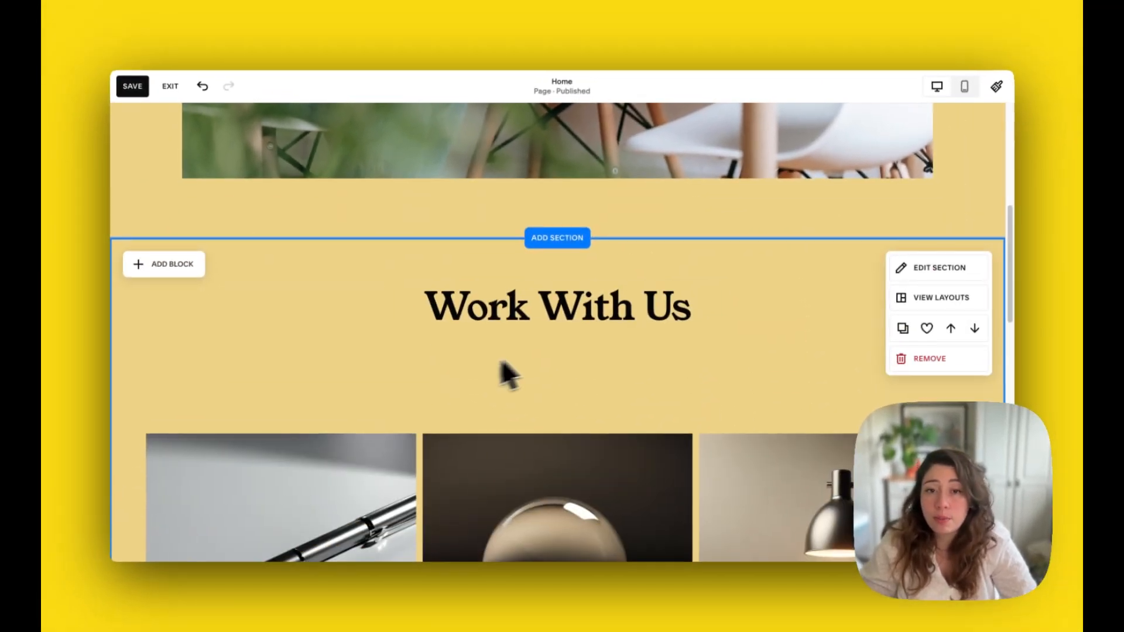
- Move the TurboSolutions title and description up and the TurboBoost Analytics title and description down, level with the MarketMaster text beneath the images
scroll(508, 375, "down", 6)
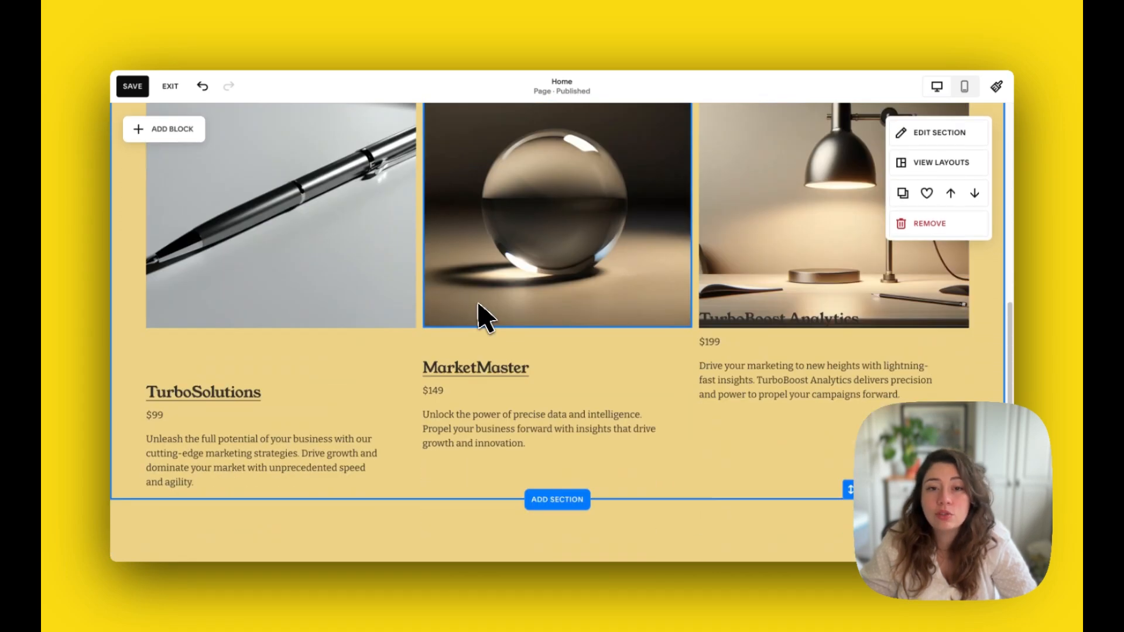
scroll(478, 319, "down", 3)
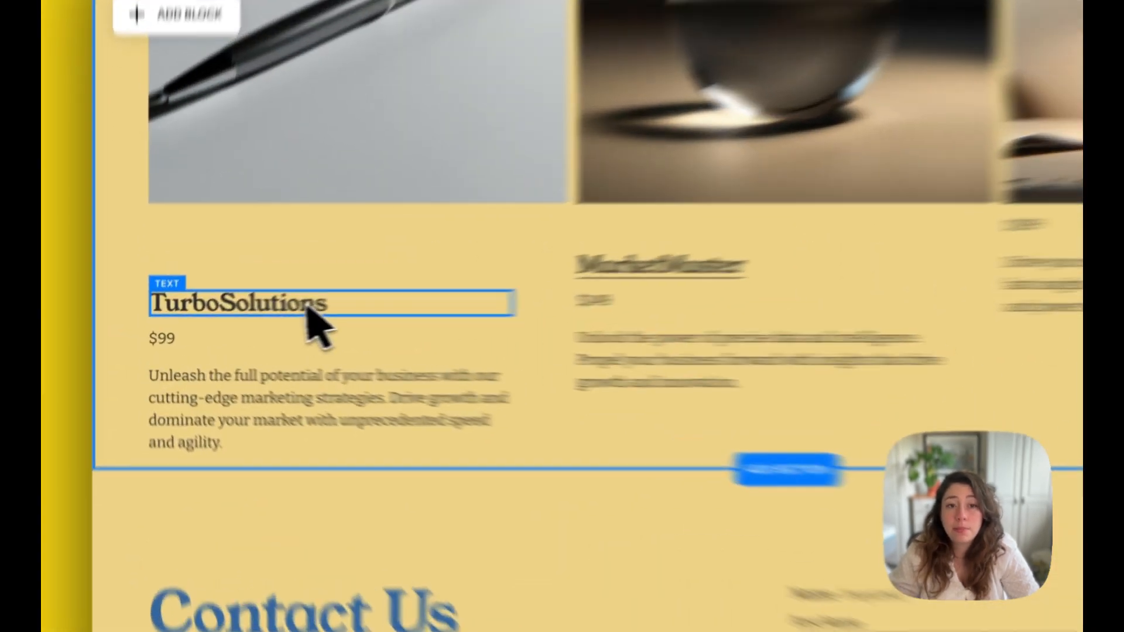
left_click(255, 316)
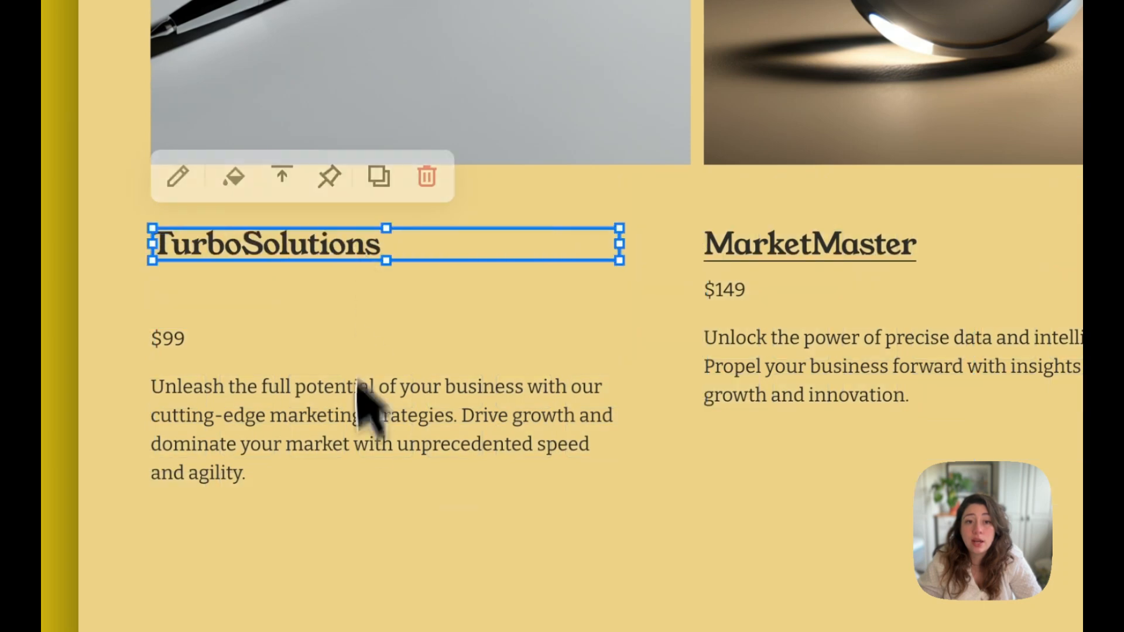
left_click_drag(358, 398, 375, 360)
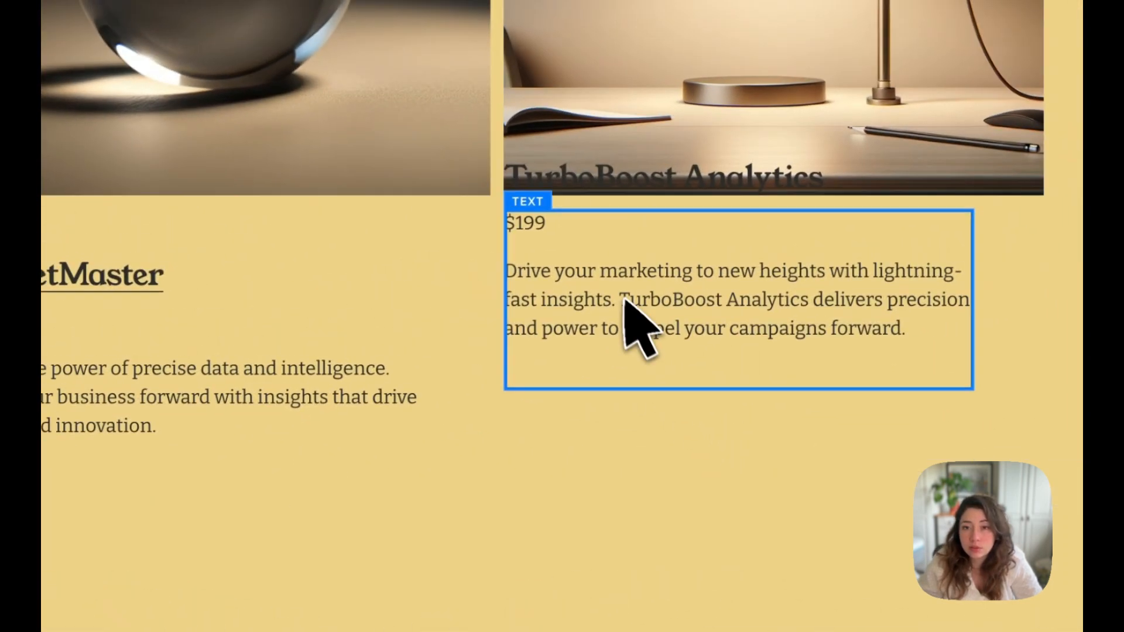
left_click(819, 218)
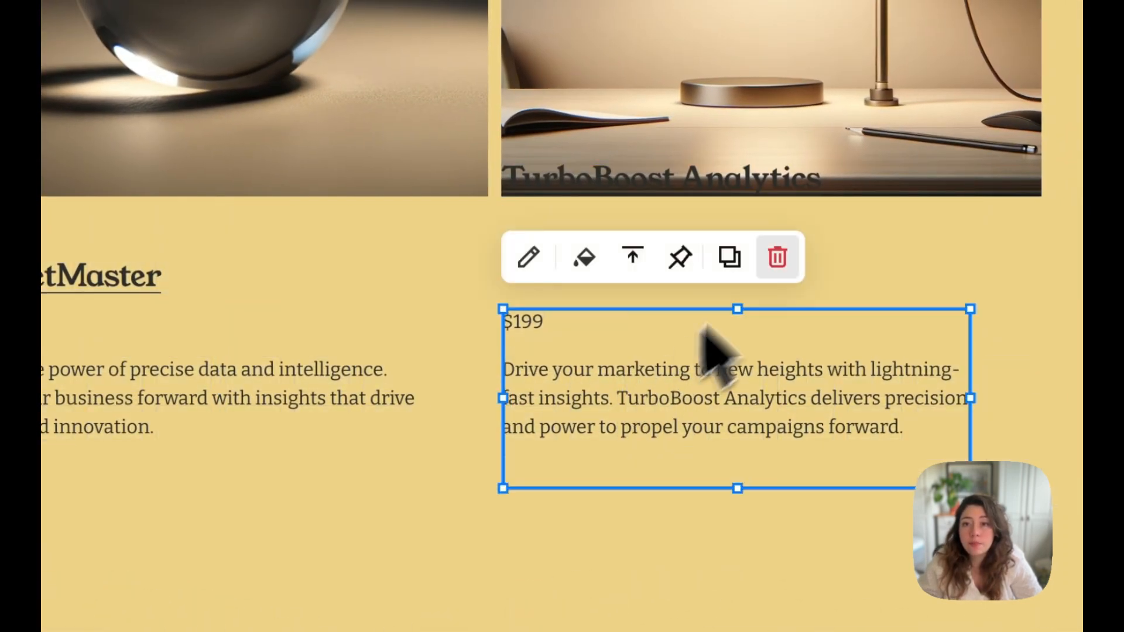
left_click_drag(765, 193, 752, 287)
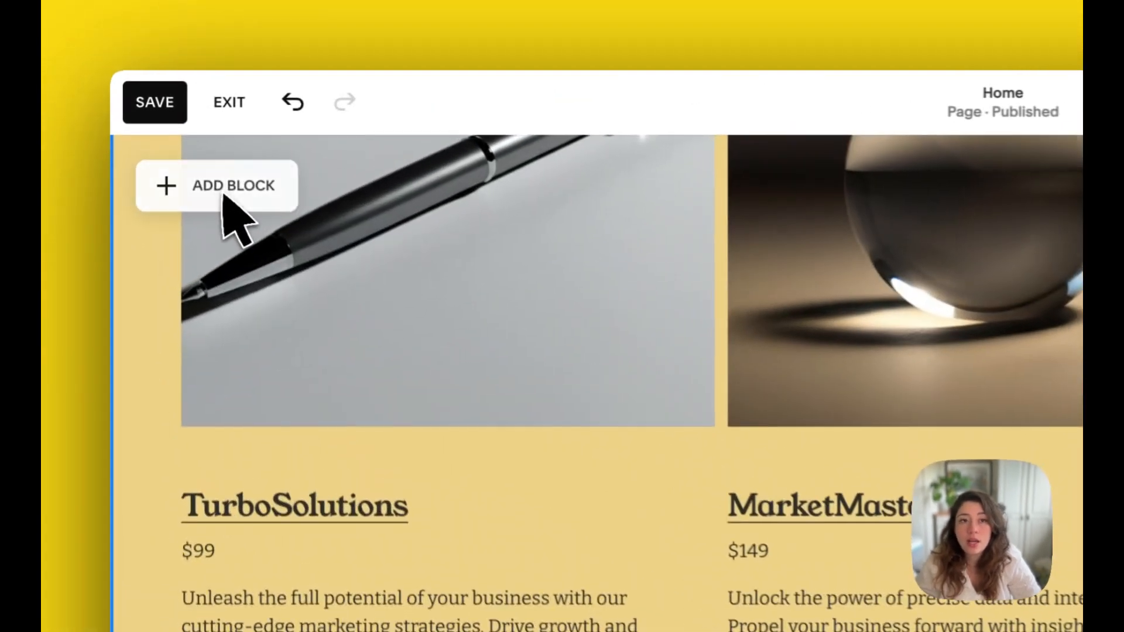
- Add a Button block, place it below the TurboSolutions description, and narrow it to slightly wider than its label
left_click(168, 130)
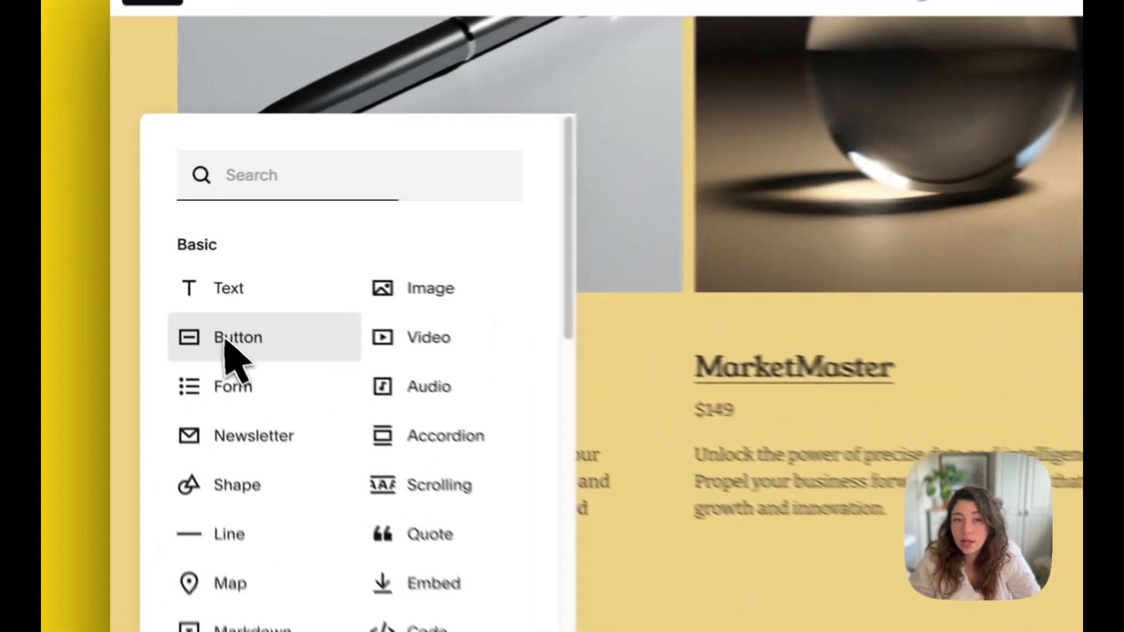
left_click(172, 276)
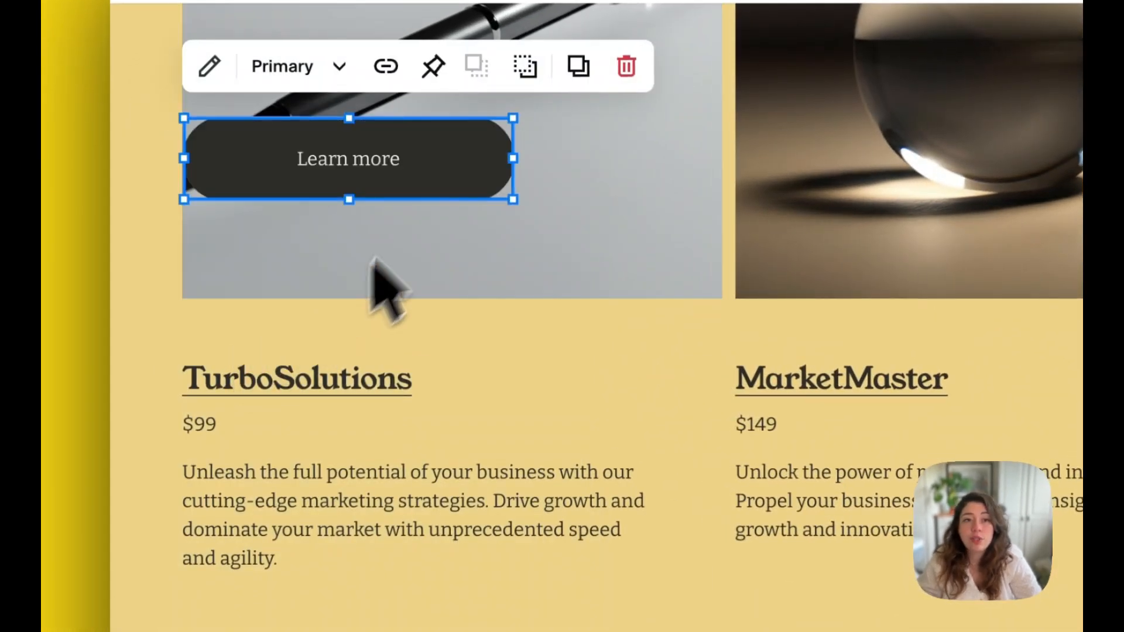
left_click_drag(415, 158, 421, 631)
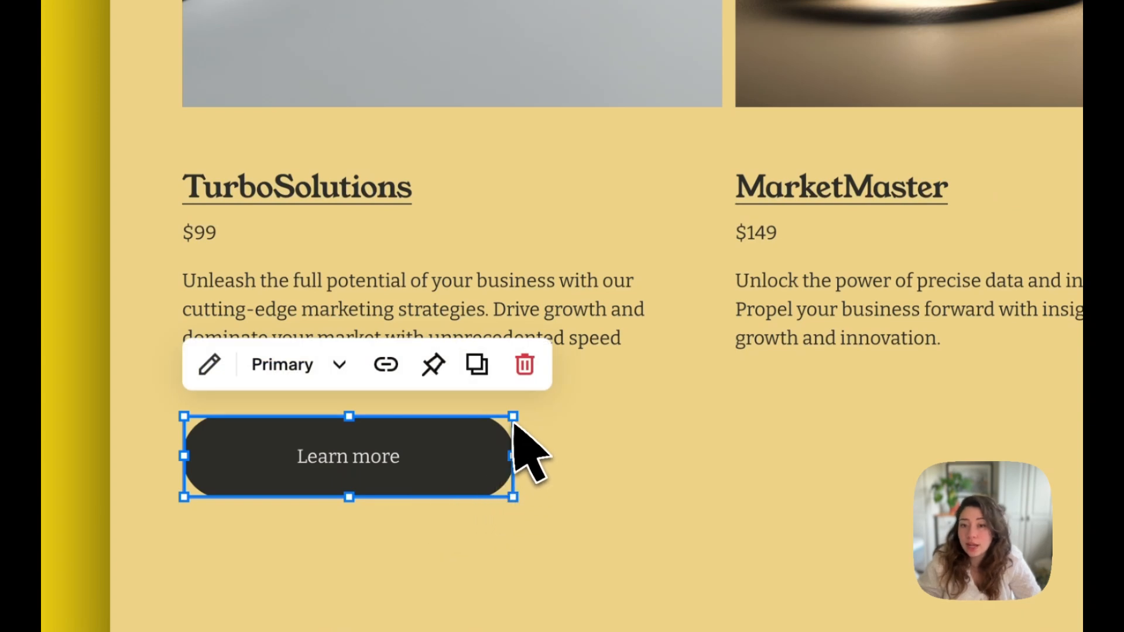
left_click_drag(519, 460, 402, 471)
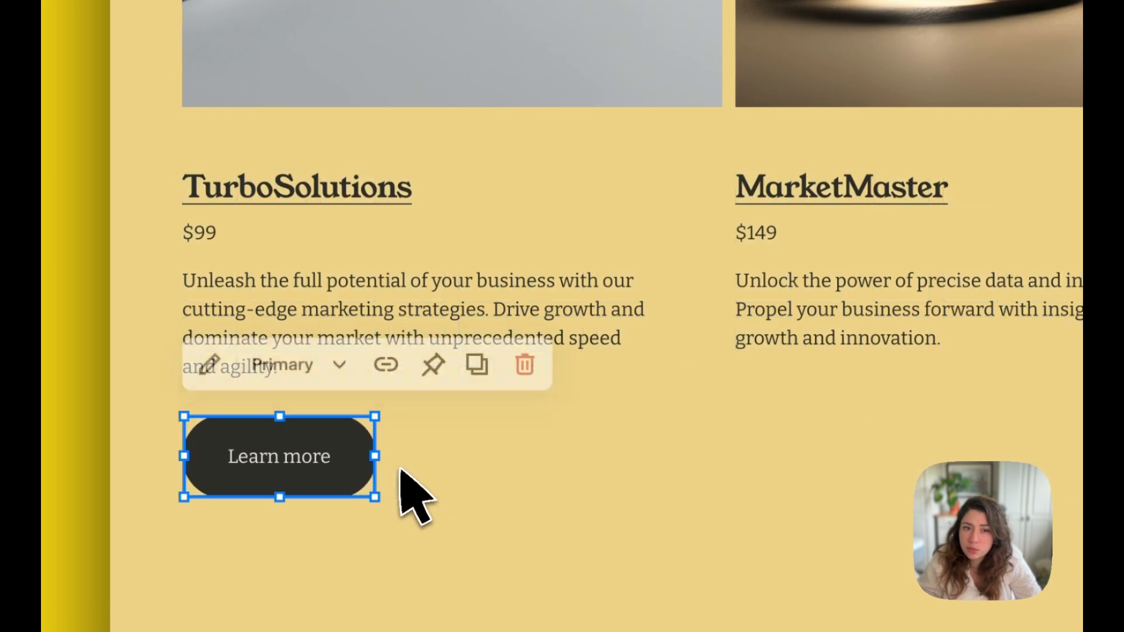
left_click(685, 469)
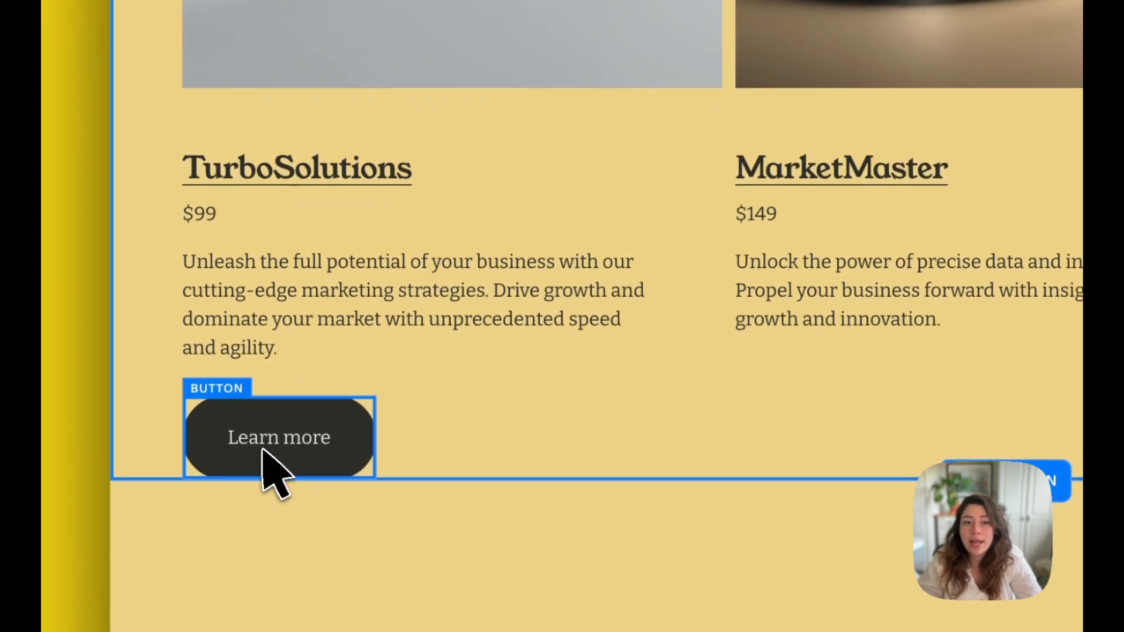
- Change the text of the button below TurboSolutions to Buy Now
left_click(265, 549)
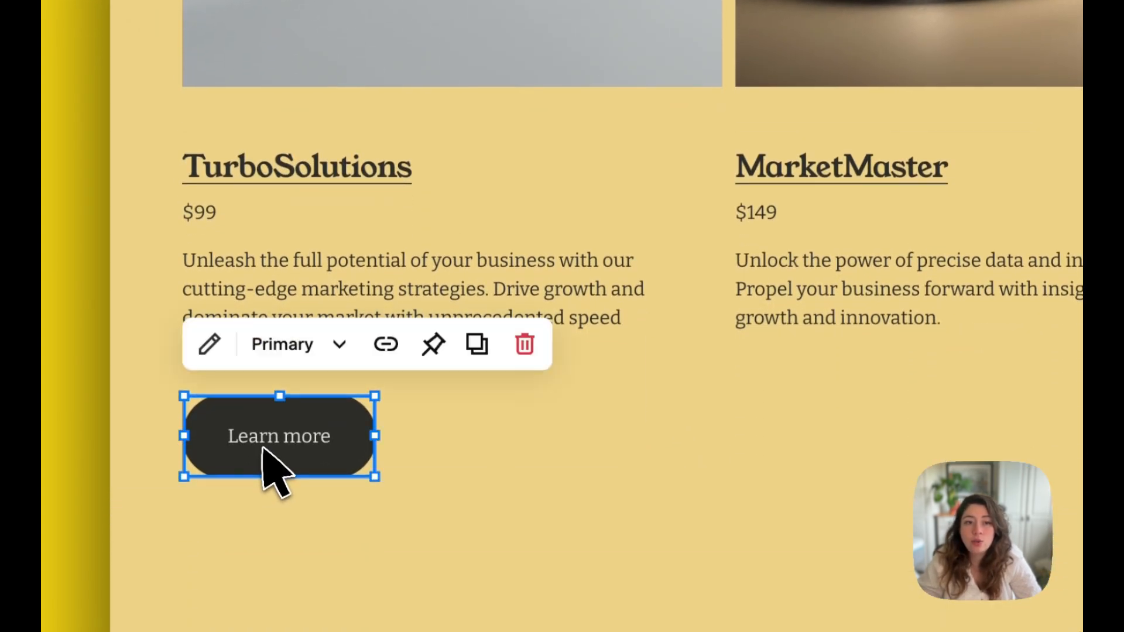
double_click(299, 443)
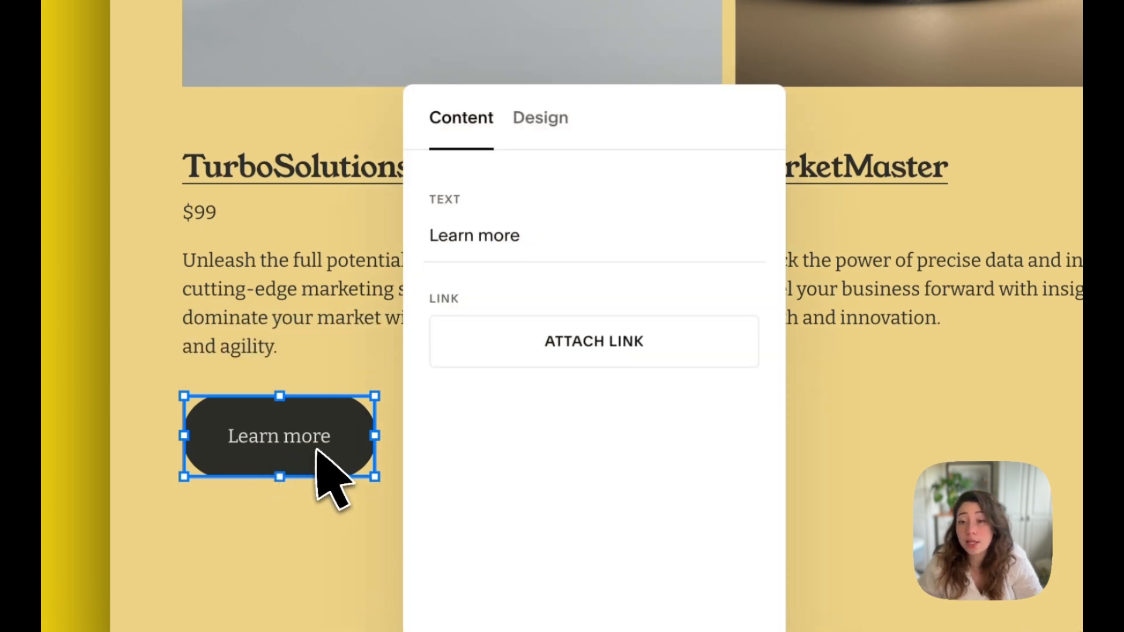
left_click_drag(523, 236, 429, 243)
left_click_drag(530, 241, 473, 241)
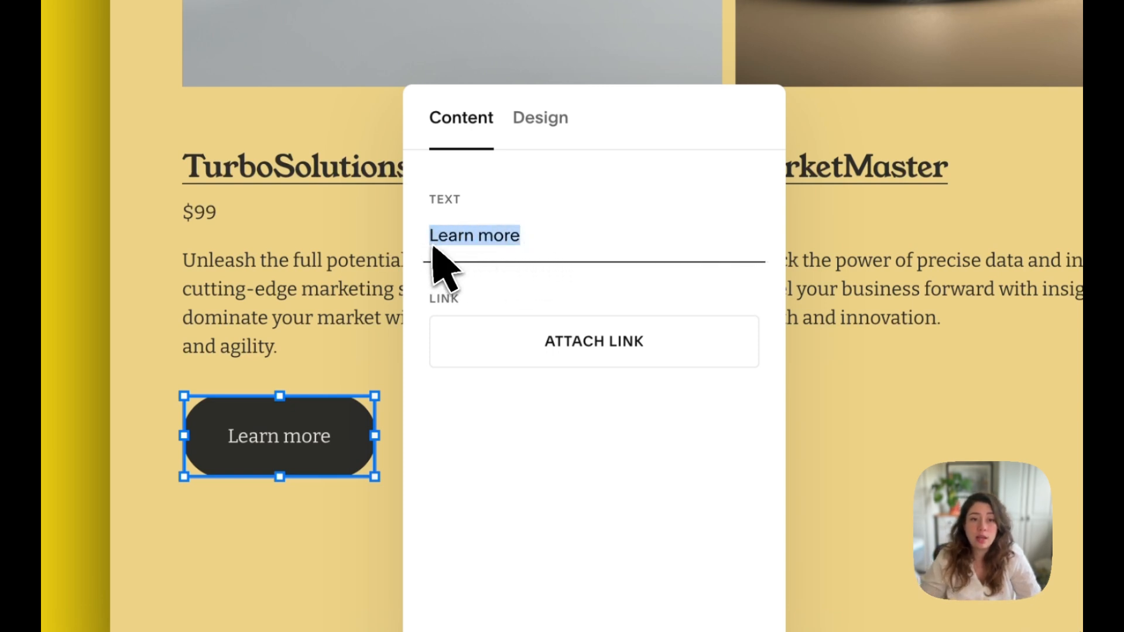
type("Buy ")
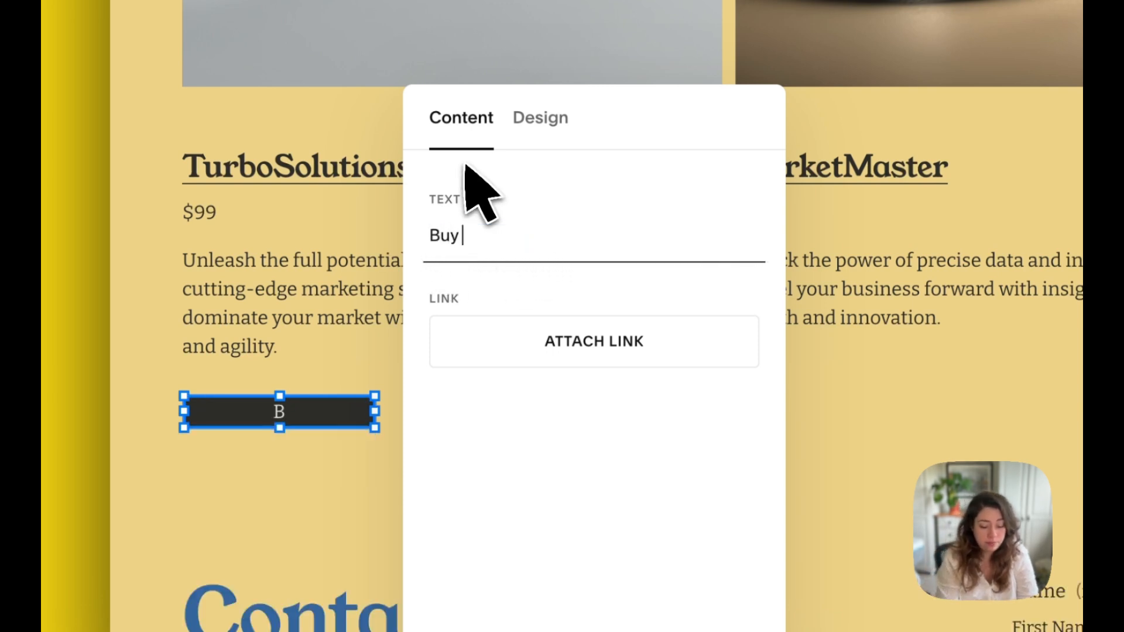
type("Now")
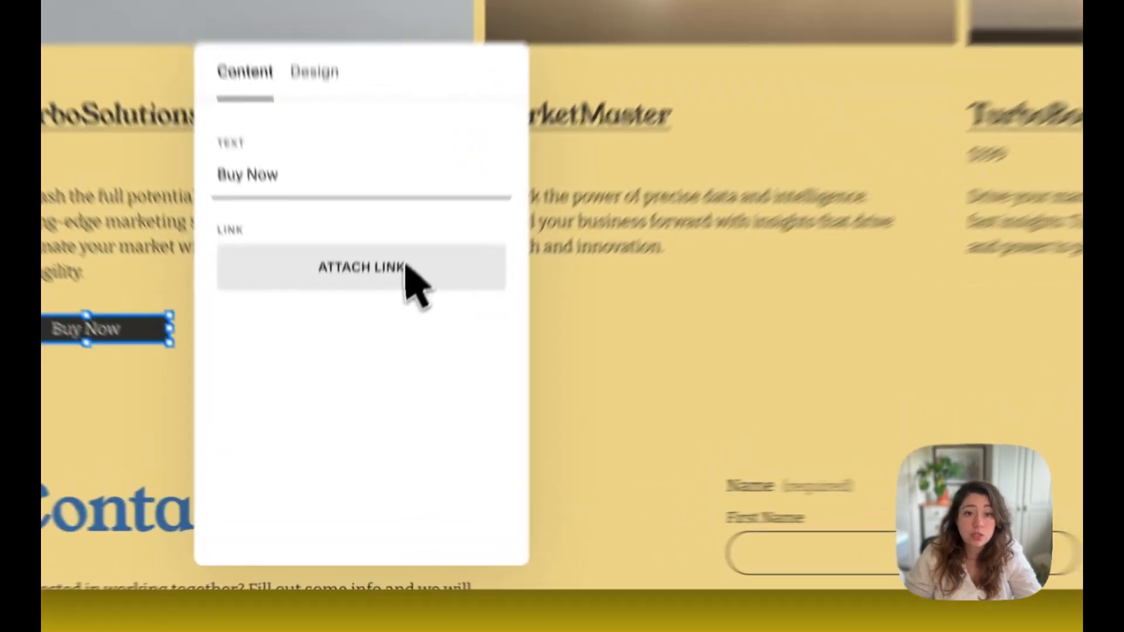
- Open the Buy Now button's link options and browse the site pages offered as destinations without attaching one
left_click(377, 379)
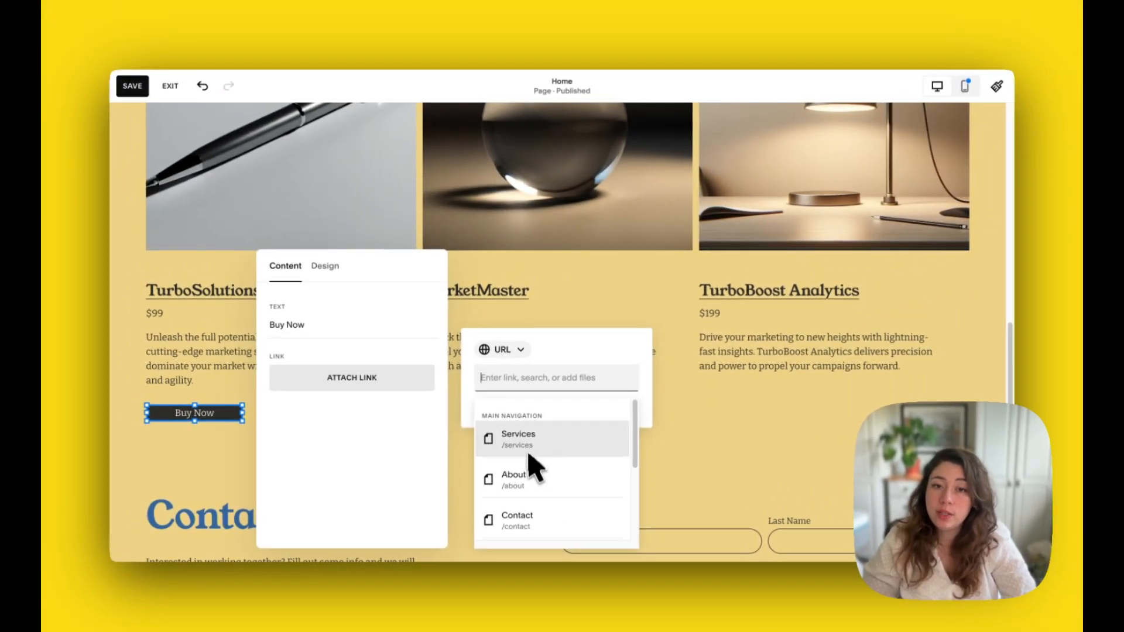
scroll(520, 512, "down", 3)
scroll(518, 520, "up", 3)
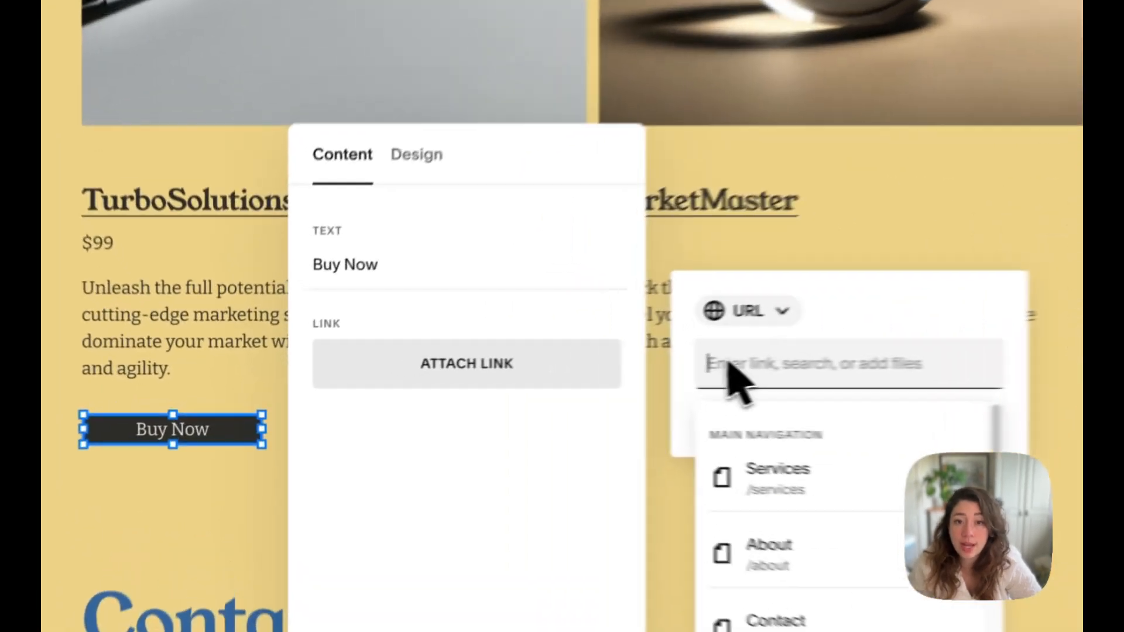
left_click(790, 233)
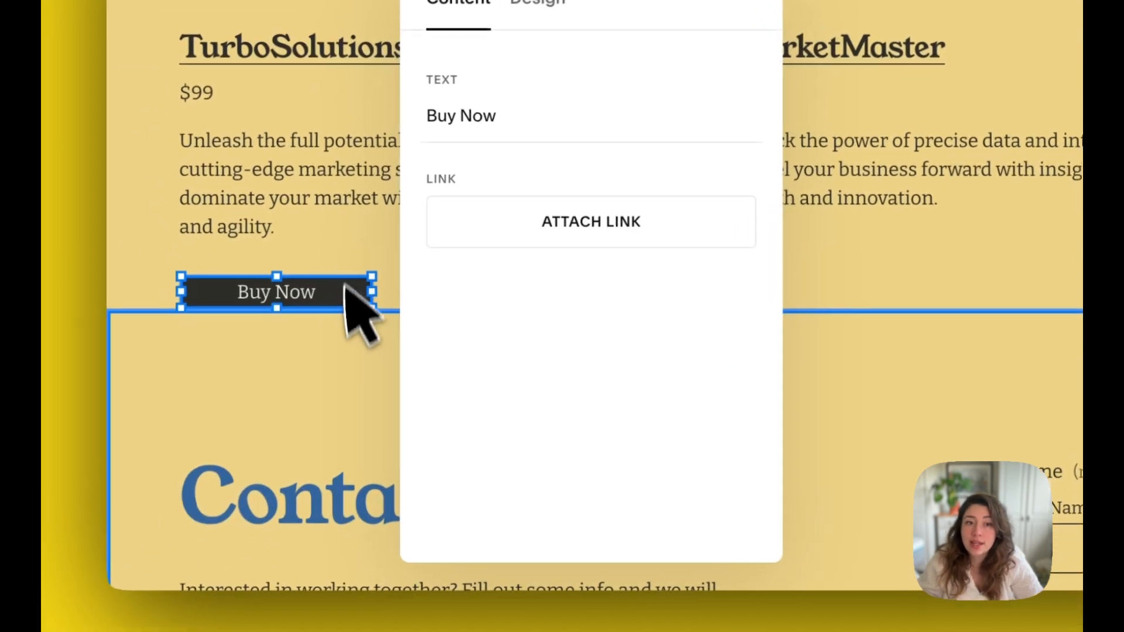
- Make the Buy Now button below TurboSolutions taller, to more than twice its height, by extending it downwards
left_click(236, 391)
left_click(345, 290)
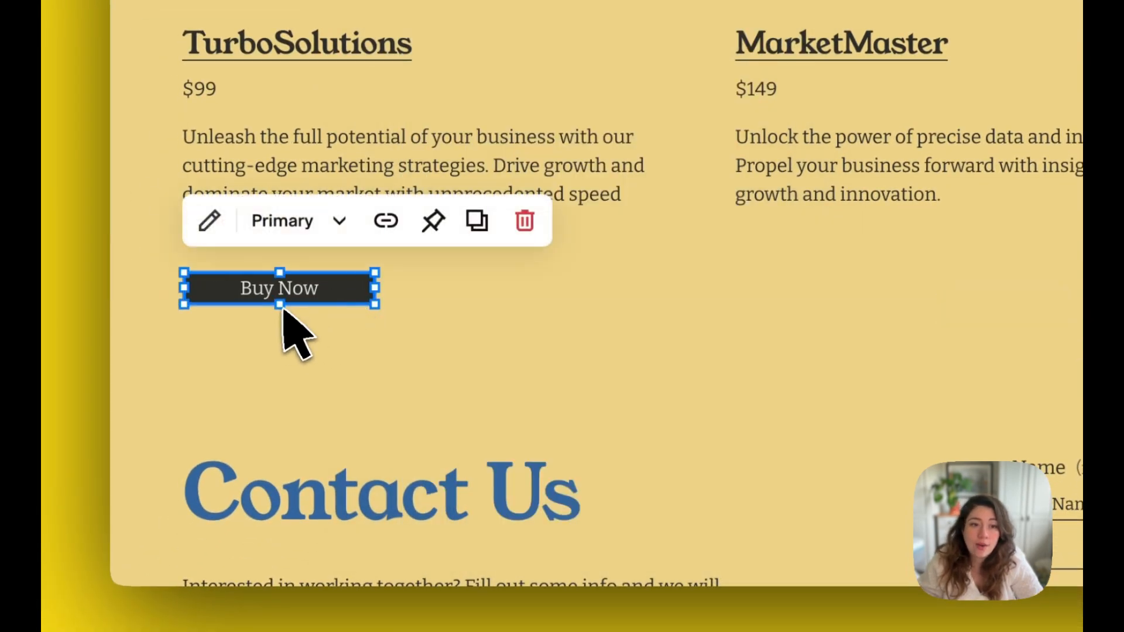
left_click_drag(283, 306, 292, 360)
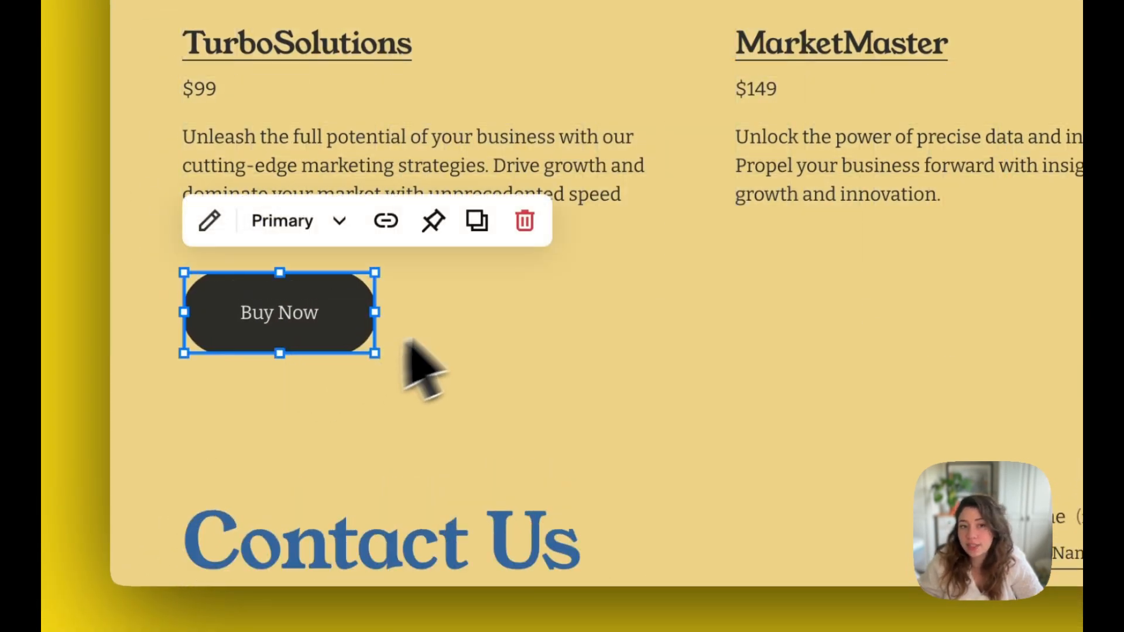
left_click(466, 304)
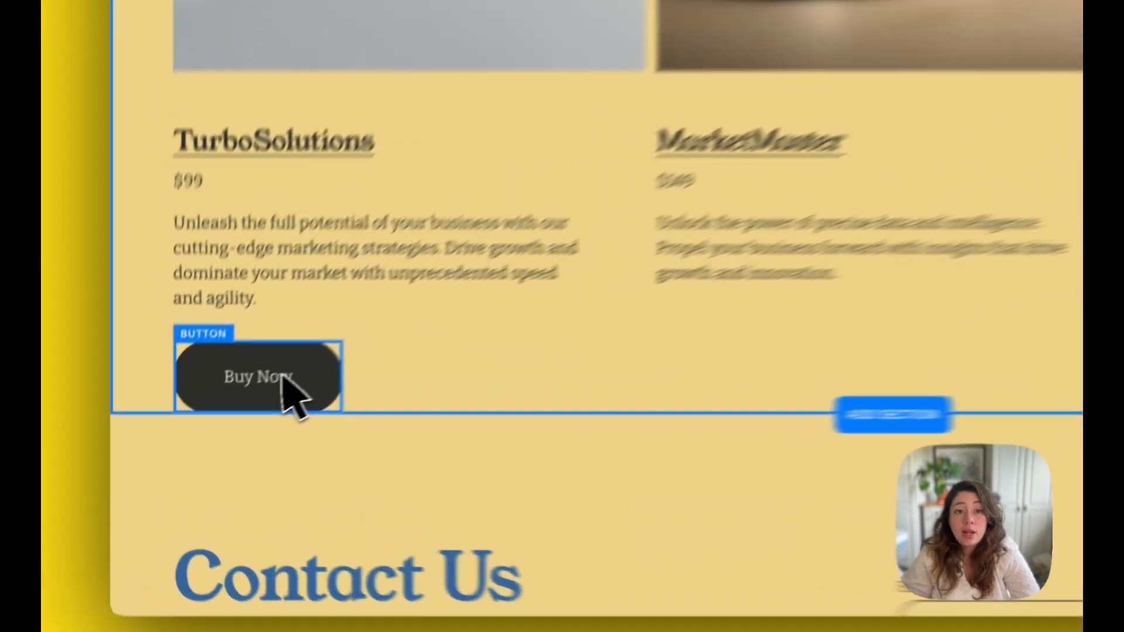
- Try the Secondary style on the Buy Now button below TurboSolutions
left_click(215, 431)
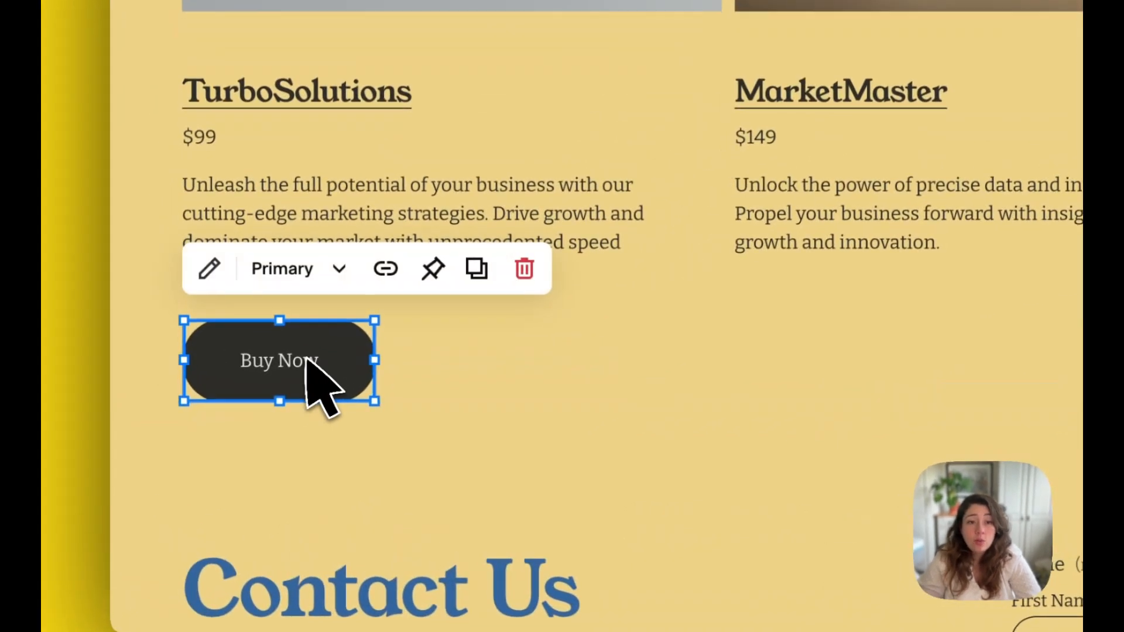
left_click(329, 287)
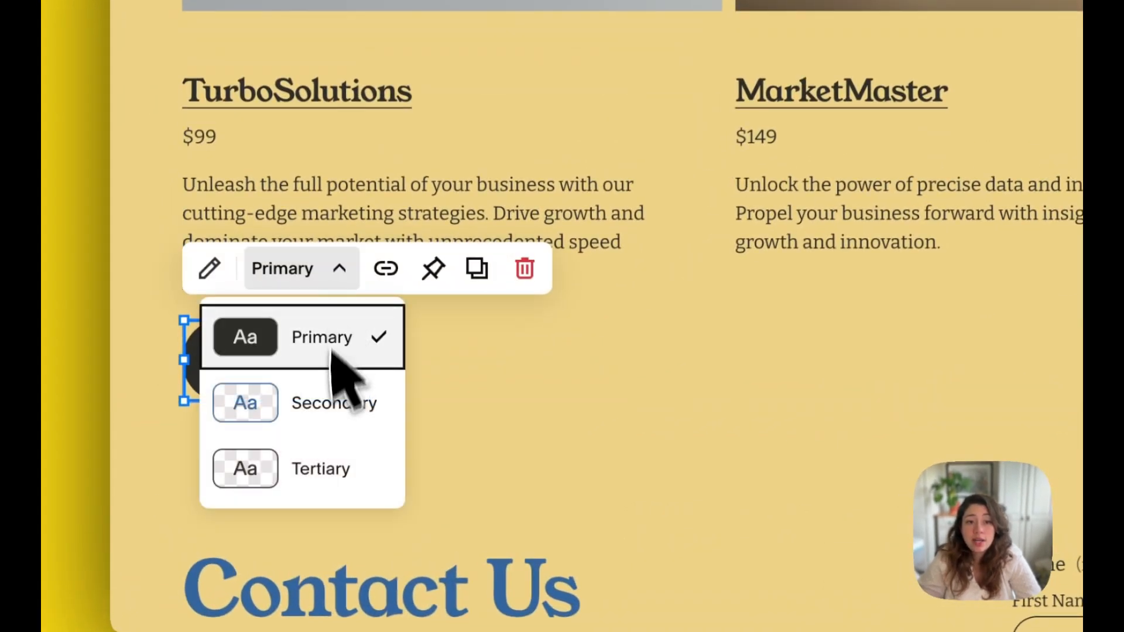
left_click(331, 395)
left_click(456, 373)
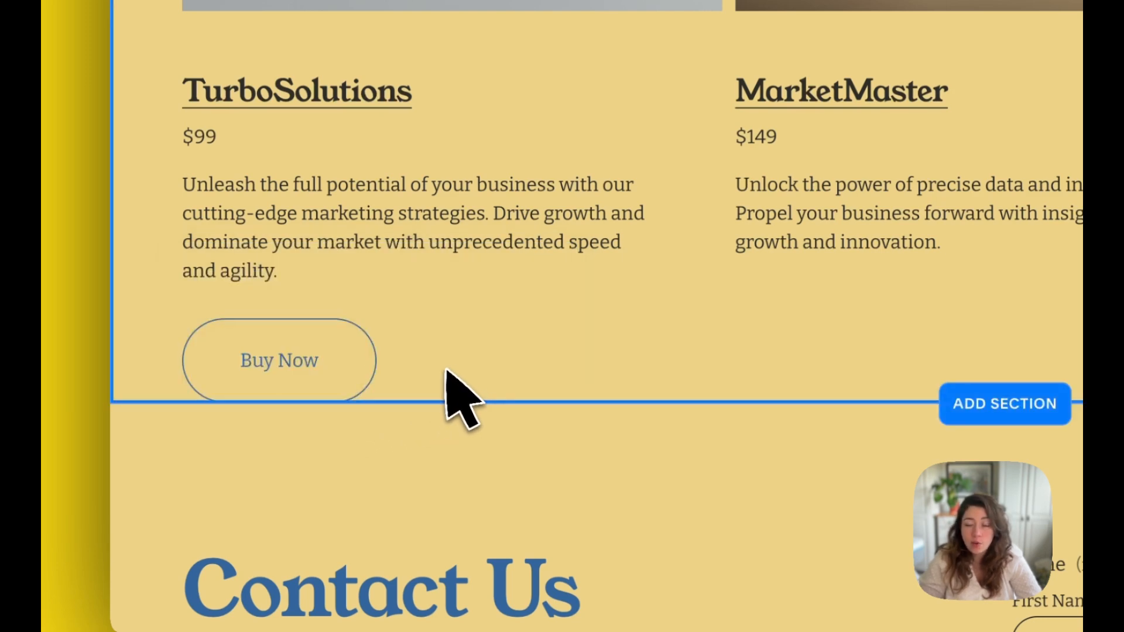
- Open the Buy Now button's link options without adding a link, and return the button to the Primary style
left_click(341, 364)
left_click(410, 271)
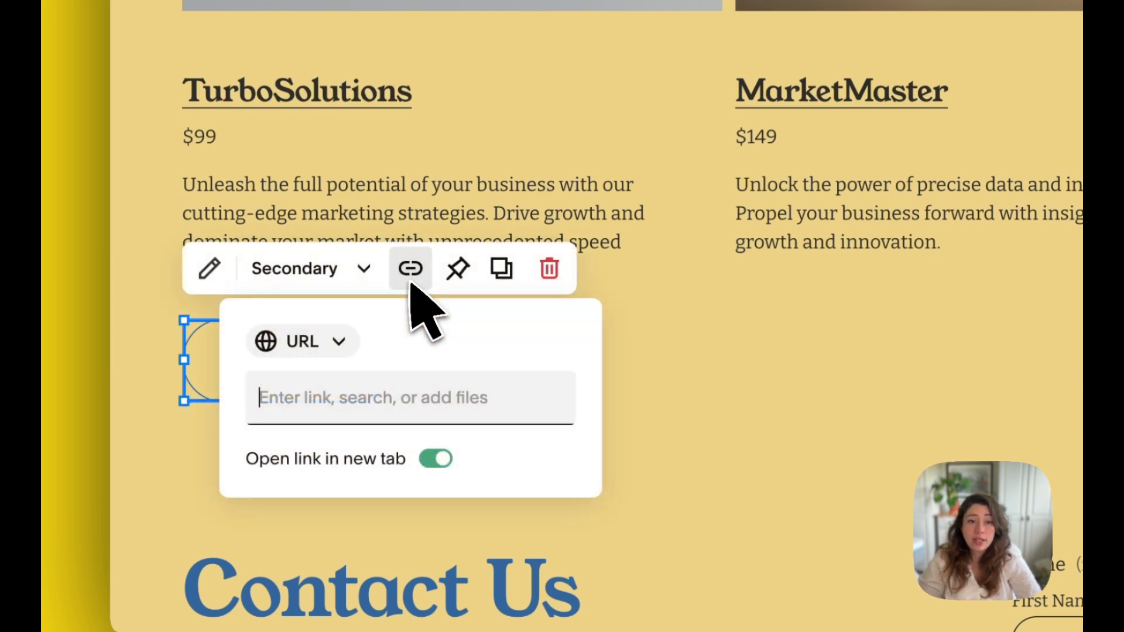
left_click(364, 268)
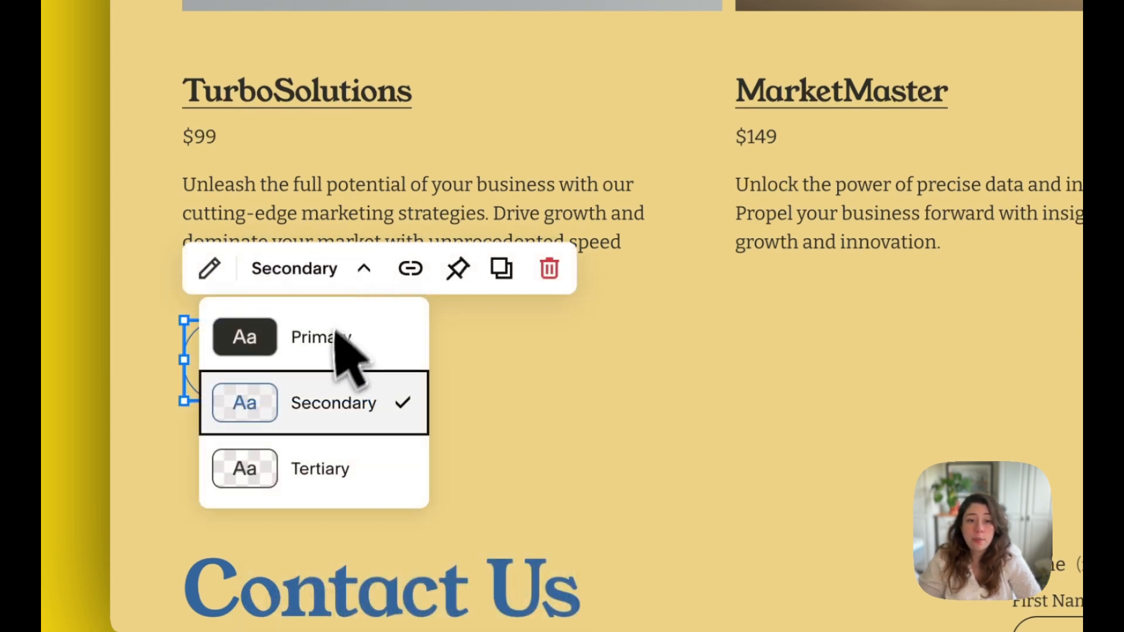
left_click(295, 347)
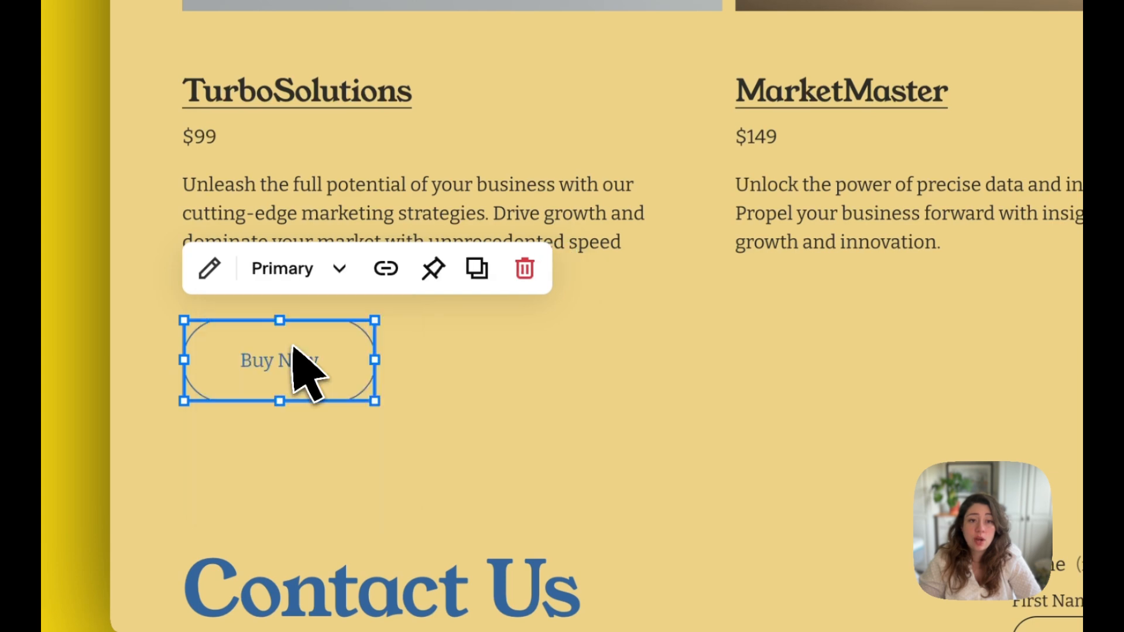
left_click(567, 346)
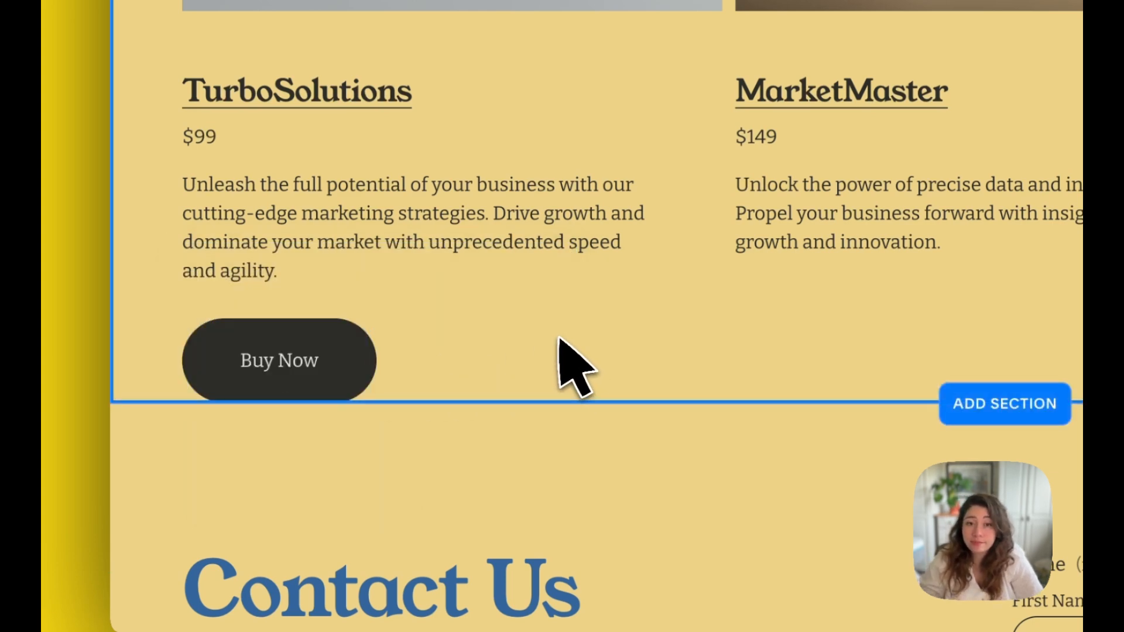
- Duplicate the TurboSolutions Buy Now button and place the copy below the MarketMaster description, level with the original and aligned with the text's left edge
left_click(296, 375)
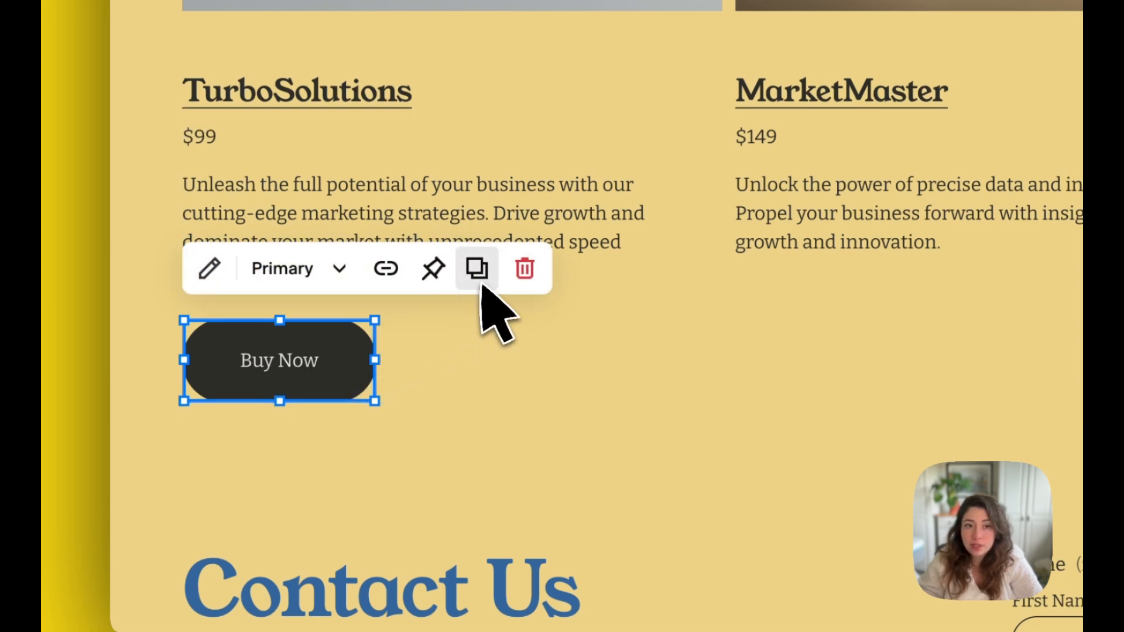
left_click(516, 352)
left_click(294, 369)
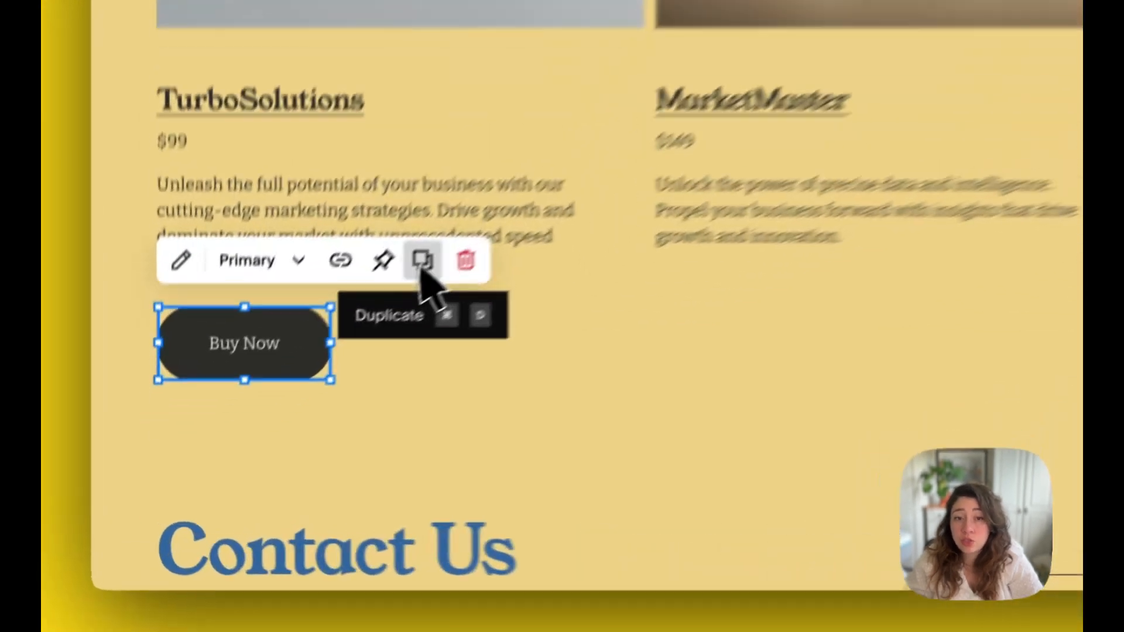
left_click(293, 379)
left_click_drag(250, 447, 292, 454)
left_click_drag(451, 383, 807, 353)
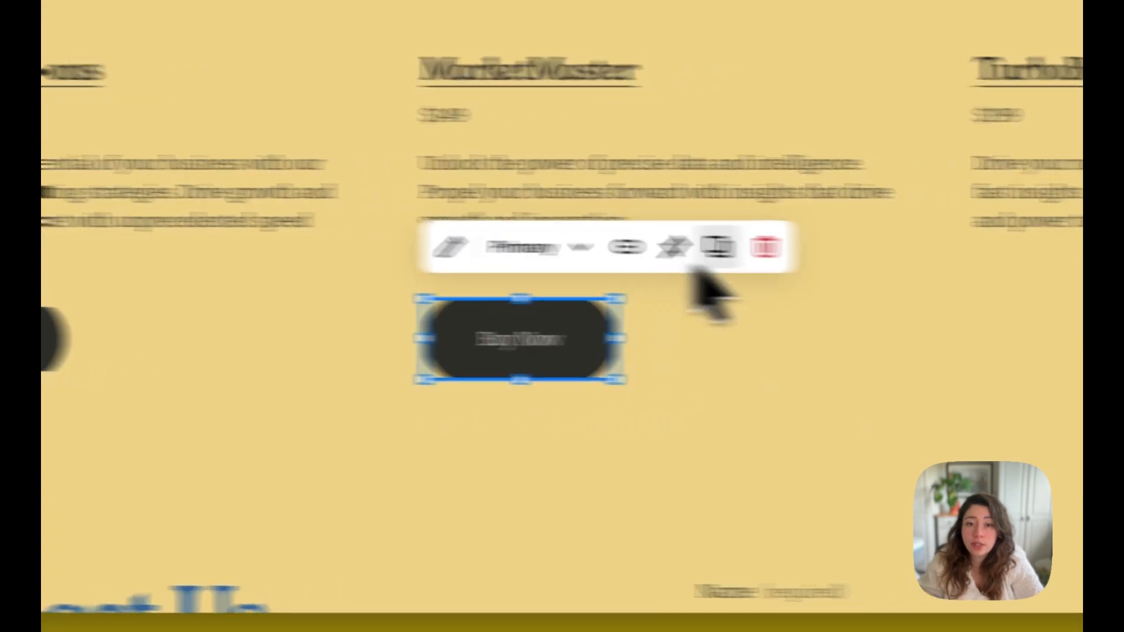
- Duplicate the MarketMaster Buy Now button and place the copy below the TurboBoost Analytics description, level with the other buttons
left_click(820, 249)
left_click_drag(718, 358, 799, 410)
left_click_drag(496, 409, 753, 331)
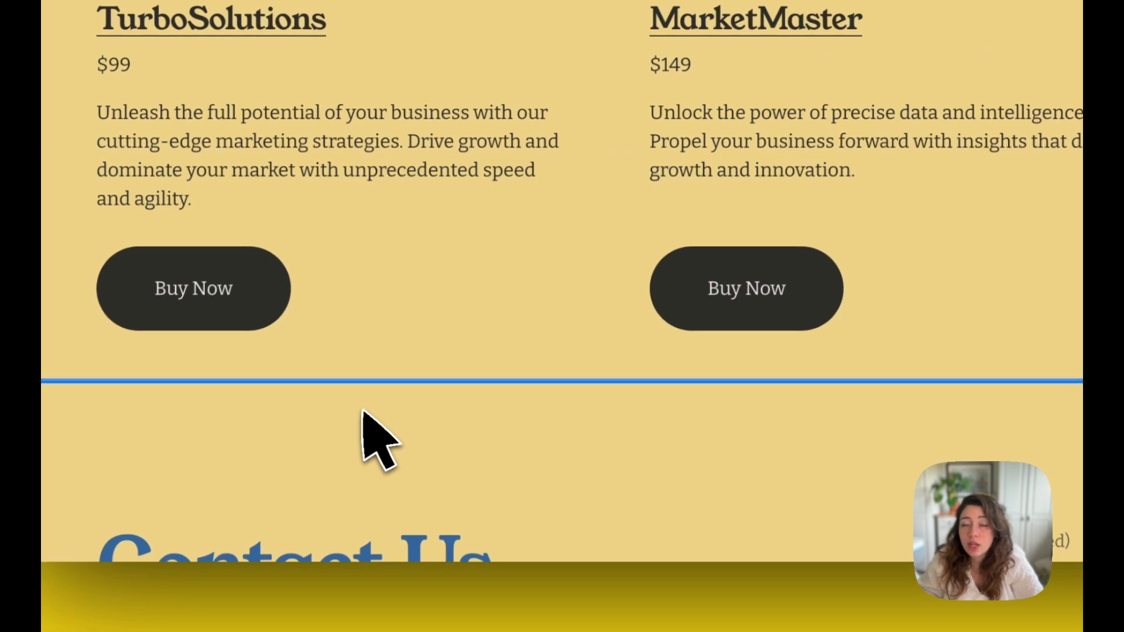